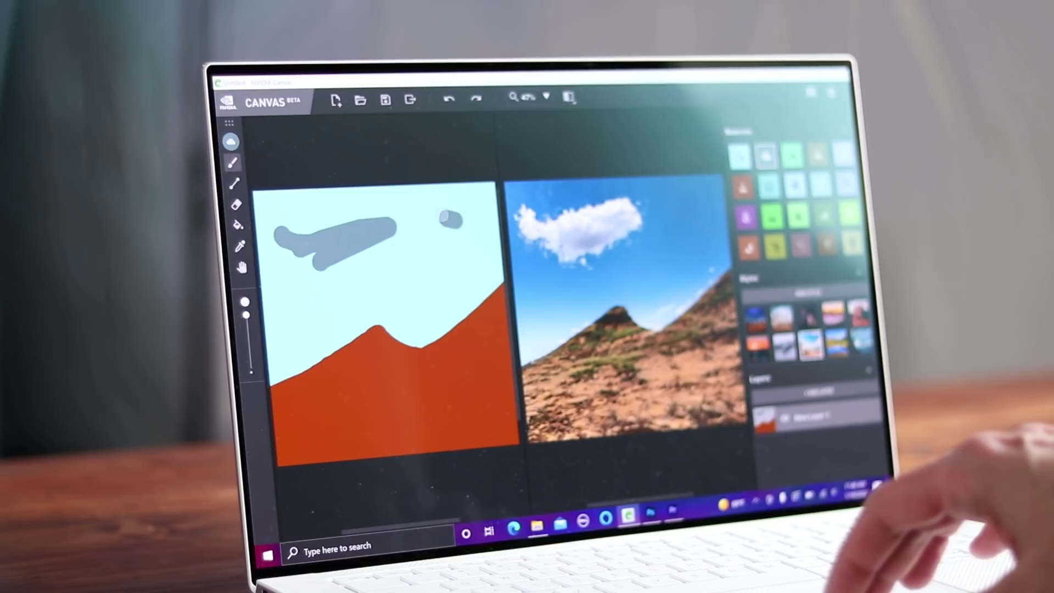
Grow the top-right cloud, extend the river and water across the sand, and lengthen the arch's left leg in green.
left_click_drag(450, 203, 482, 206)
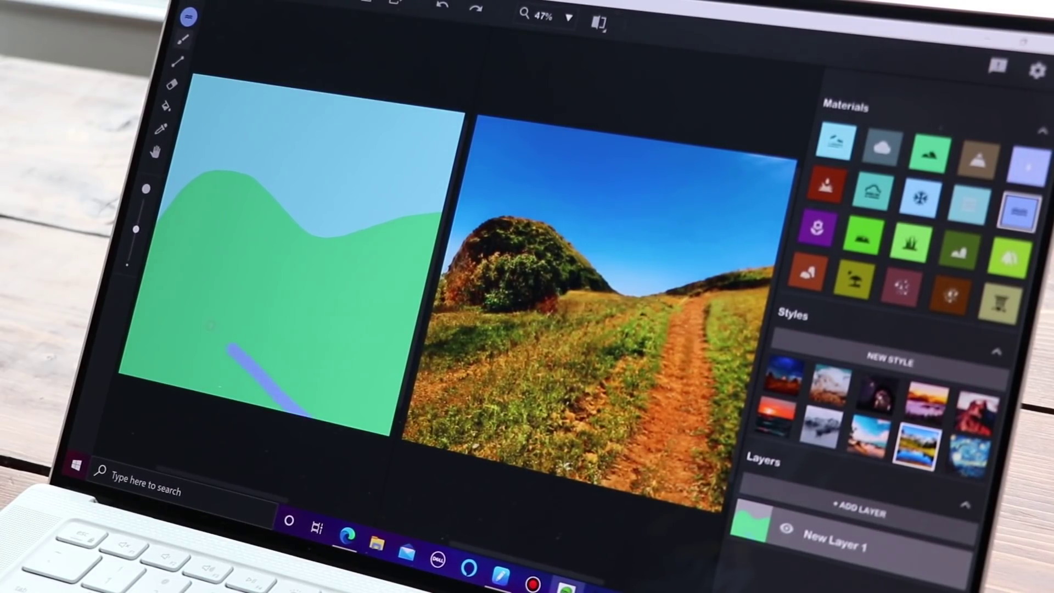
left_click_drag(210, 325, 148, 264)
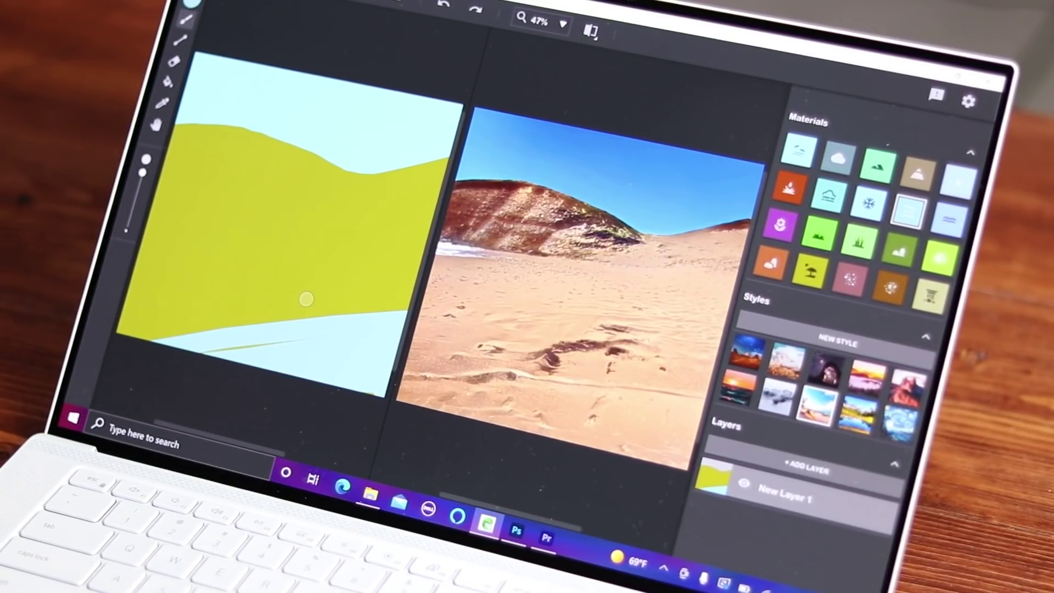
left_click_drag(368, 301, 160, 296)
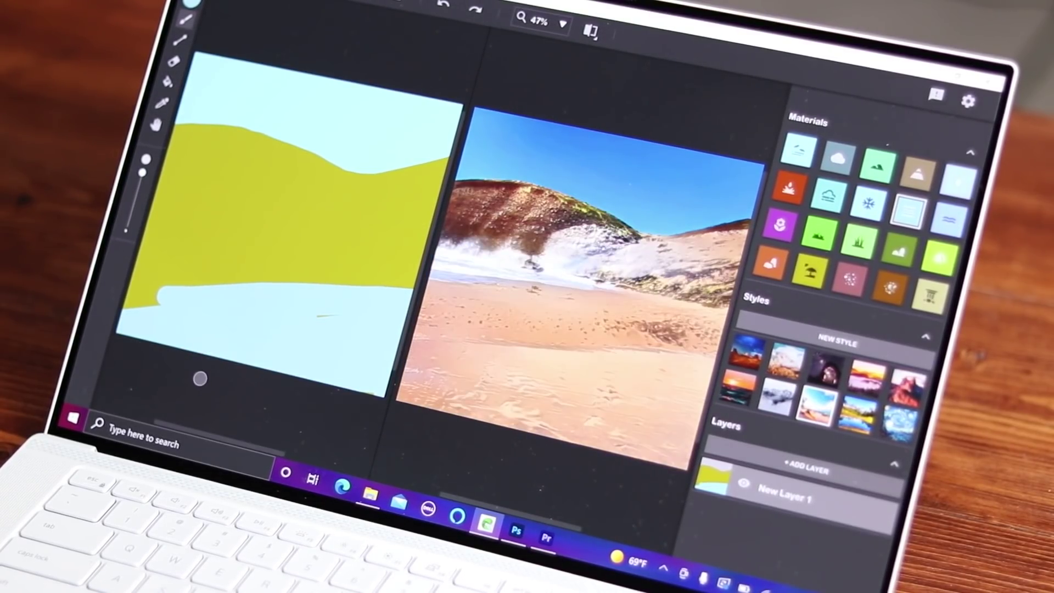
mouse_move(185, 234)
left_mouse_down()
mouse_move(144, 253)
mouse_move(164, 283)
mouse_move(132, 293)
mouse_move(110, 267)
left_mouse_up()
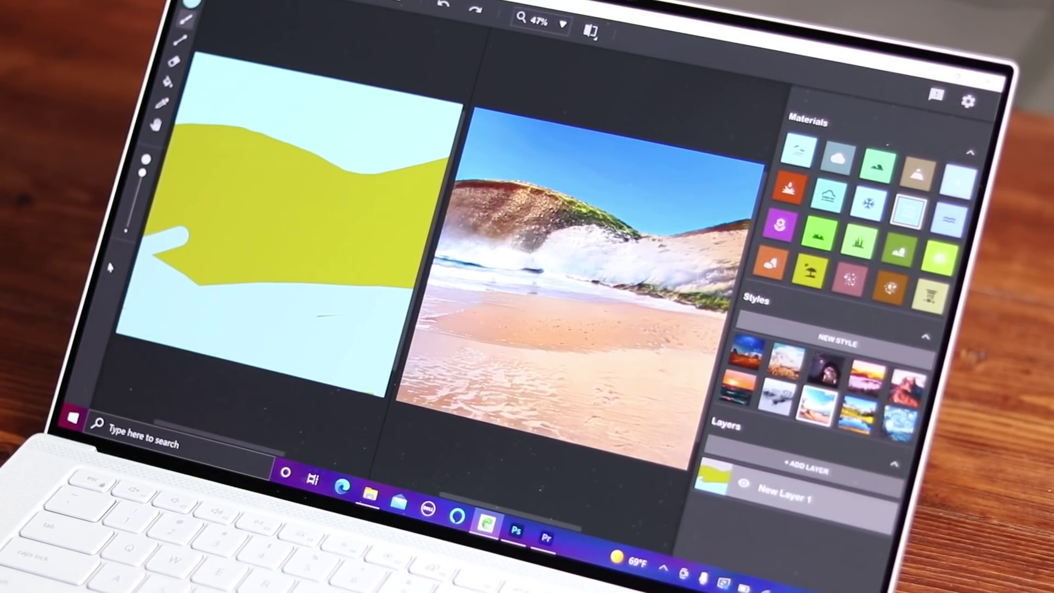
left_click(817, 235)
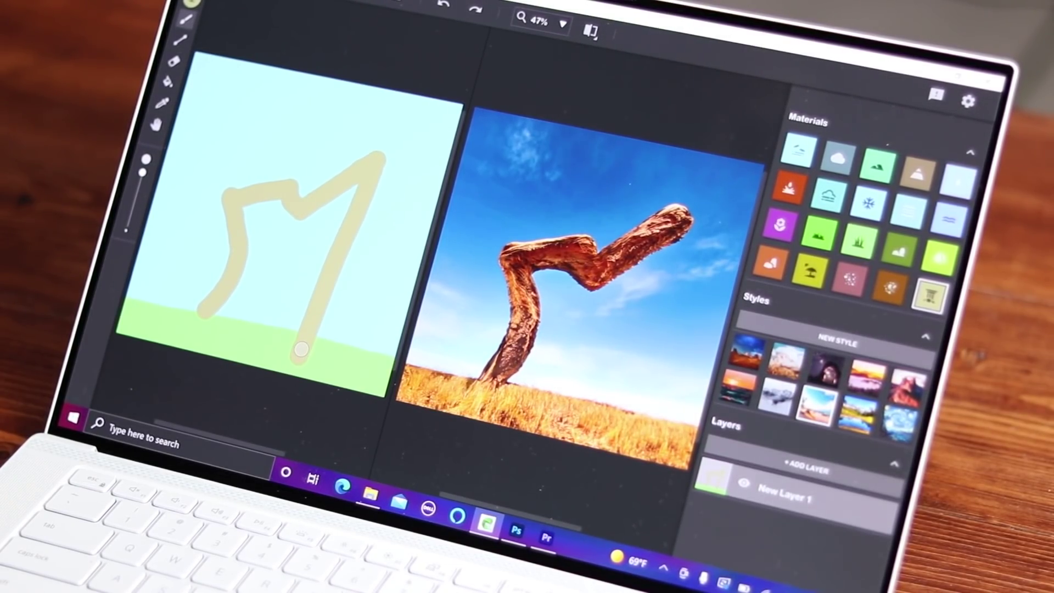
left_click_drag(208, 311, 253, 317)
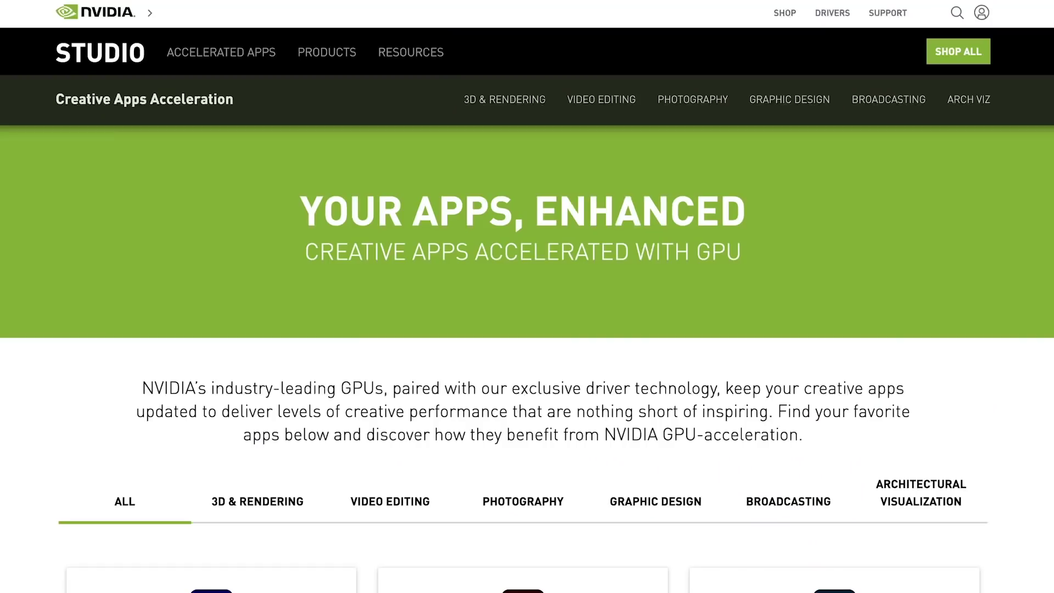
Scroll the Studio Resources page past the Canvas download section to Broadcast and Omniverse.
scroll(528, 329, "down", 6)
scroll(528, 329, "down", 8)
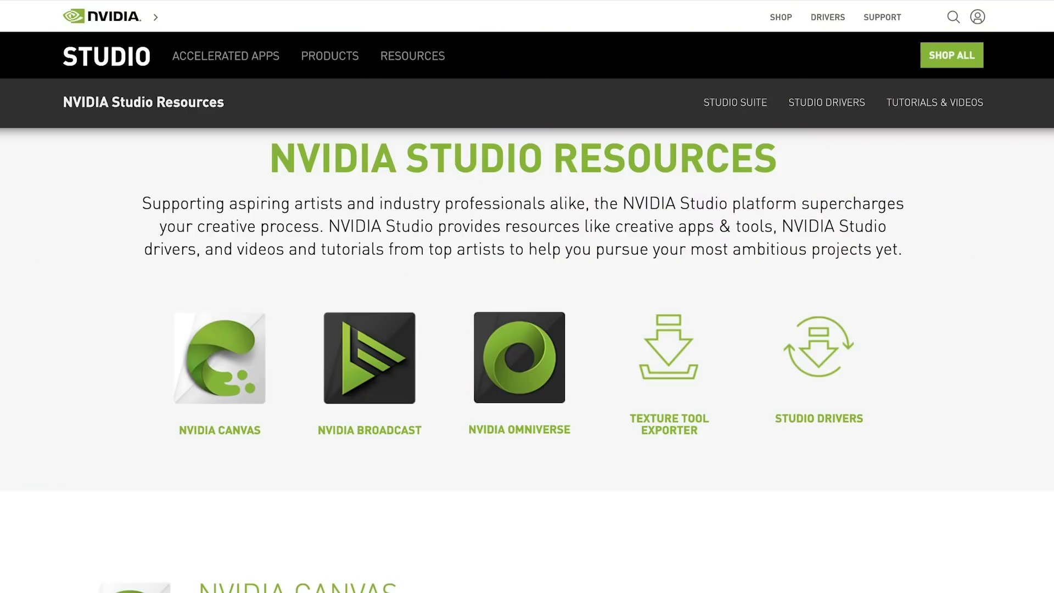
scroll(527, 329, "down", 10)
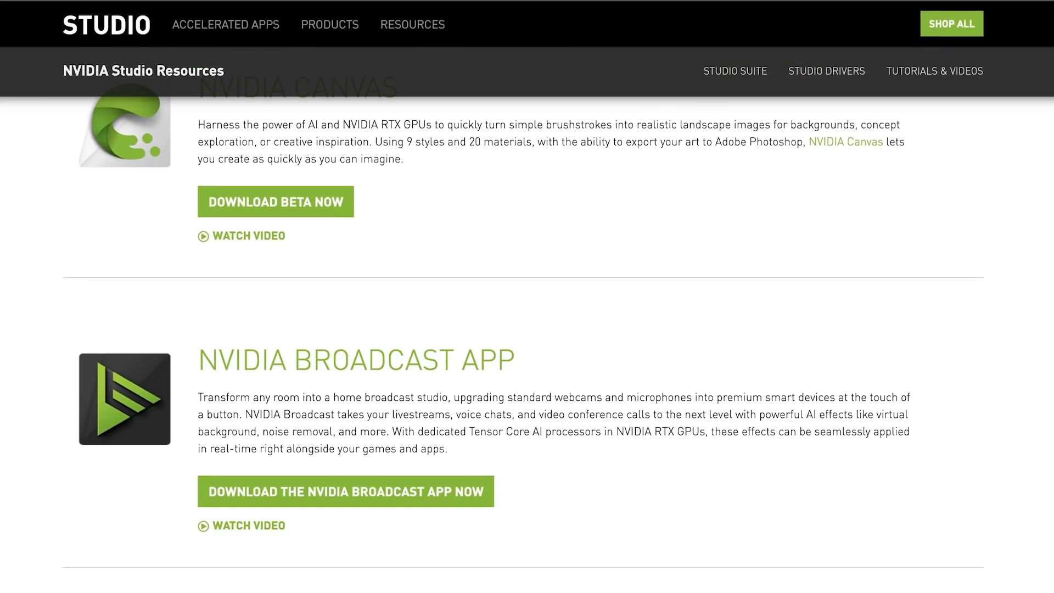
scroll(527, 330, "down", 1)
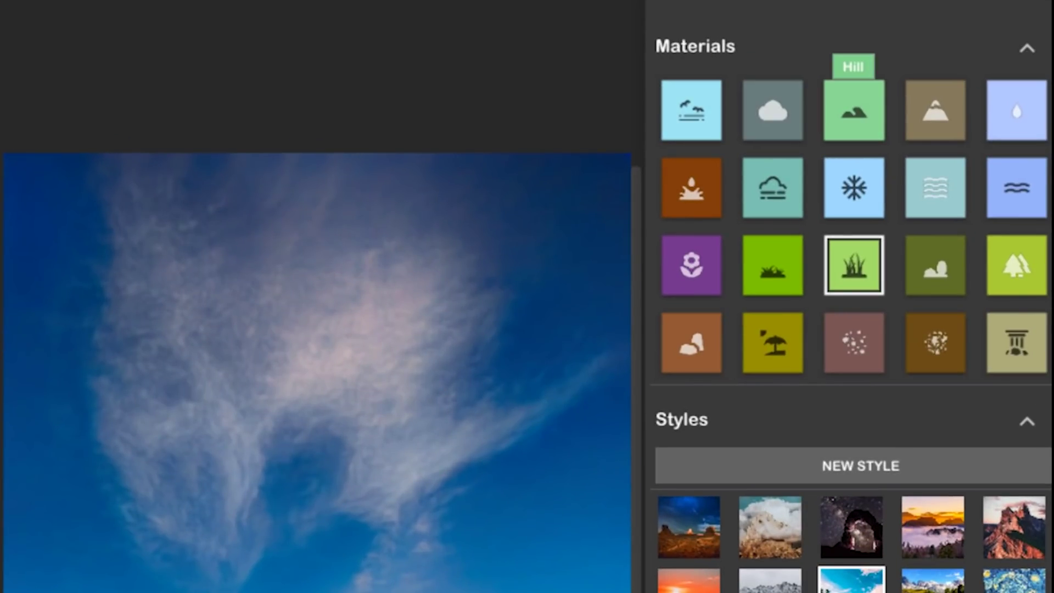
Select the Hill material in the Materials panel.
left_click(854, 109)
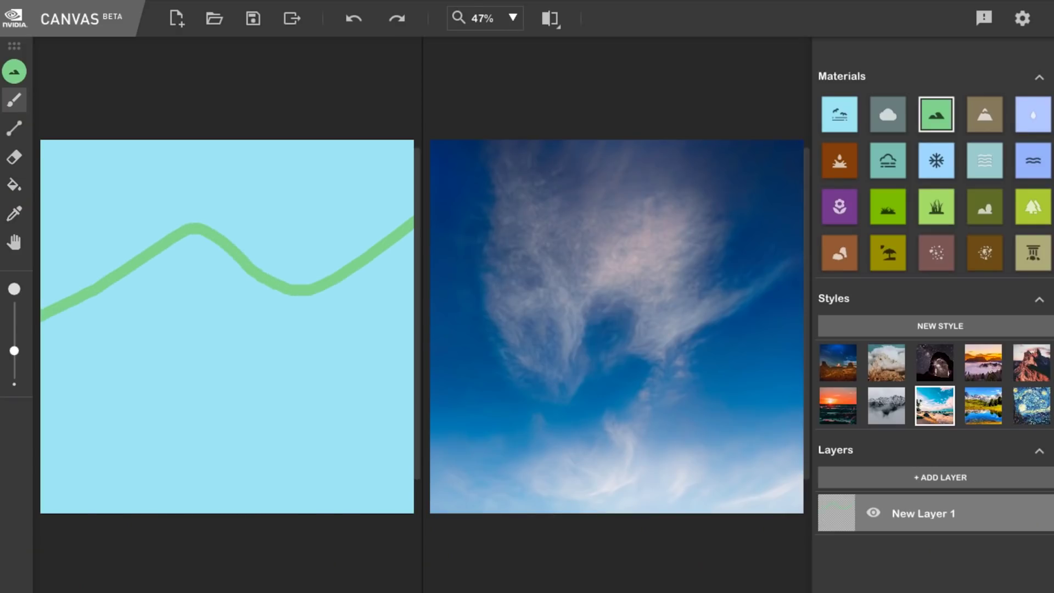
Fill the whole area below the ridge line with Hill.
left_click(227, 417)
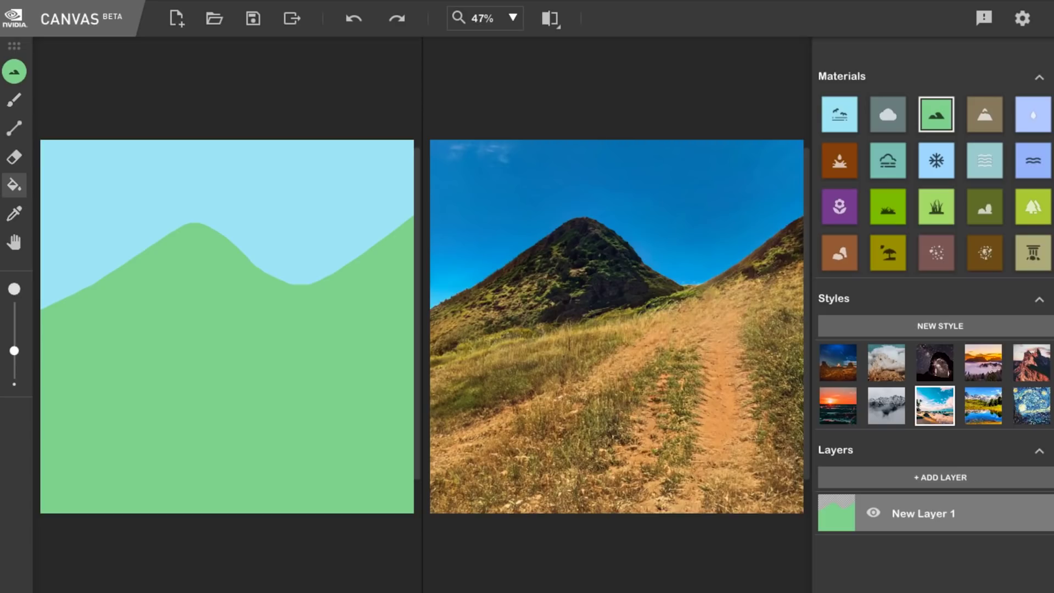
Refill the hill first with Dirt, then with Rock, and return to the freehand brush.
left_click(985, 253)
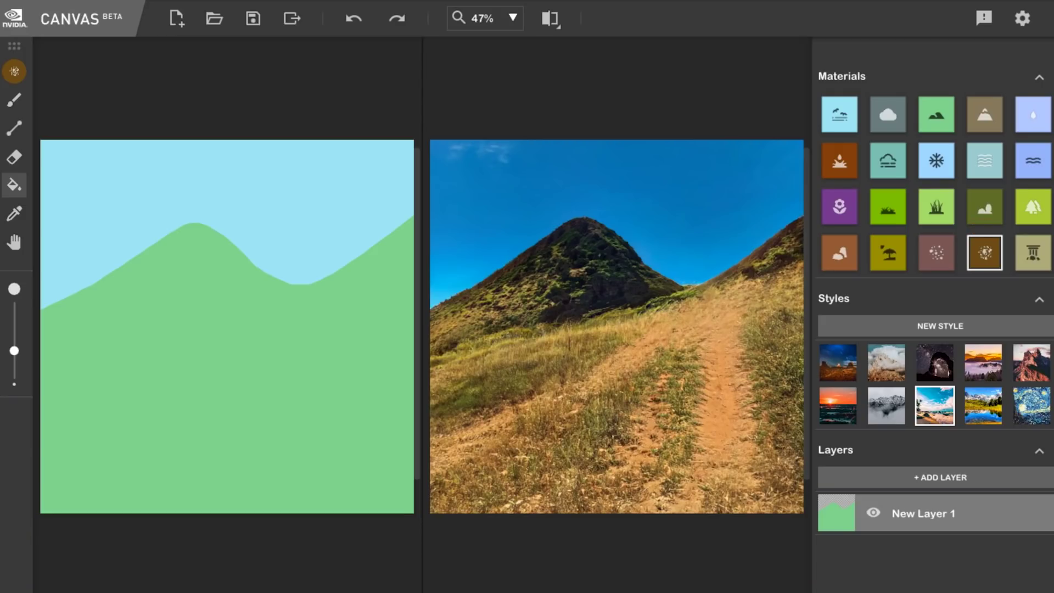
left_click(219, 384)
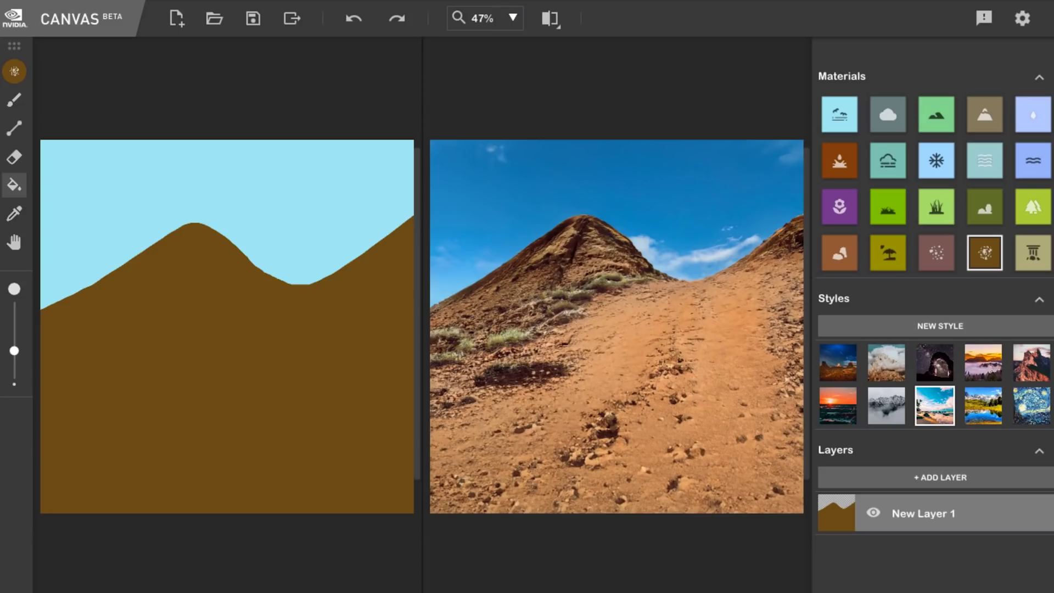
left_click(839, 253)
left_click(219, 384)
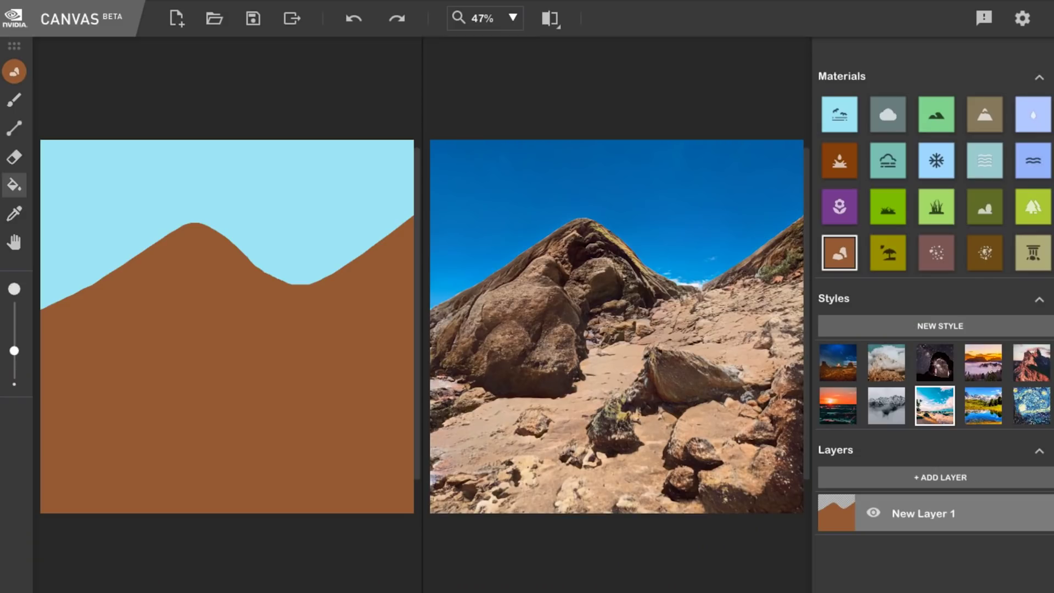
left_click(14, 99)
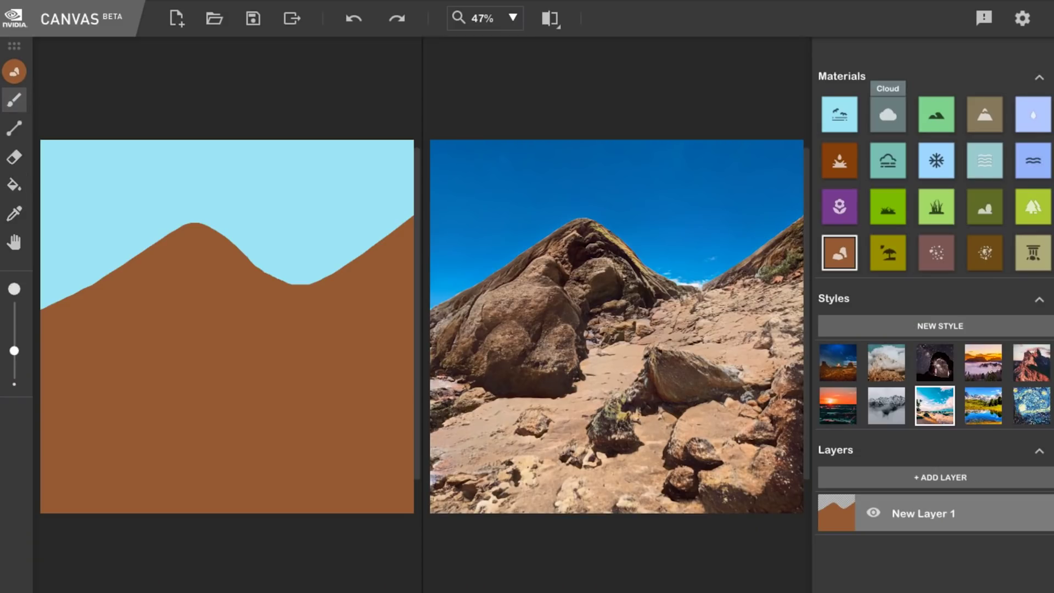
left_click(888, 114)
Brush Cloud strokes into the sky's top-left corner and along its top-right edge.
mouse_move(63, 182)
left_mouse_down()
mouse_move(107, 142)
mouse_move(55, 164)
mouse_move(47, 148)
left_mouse_up()
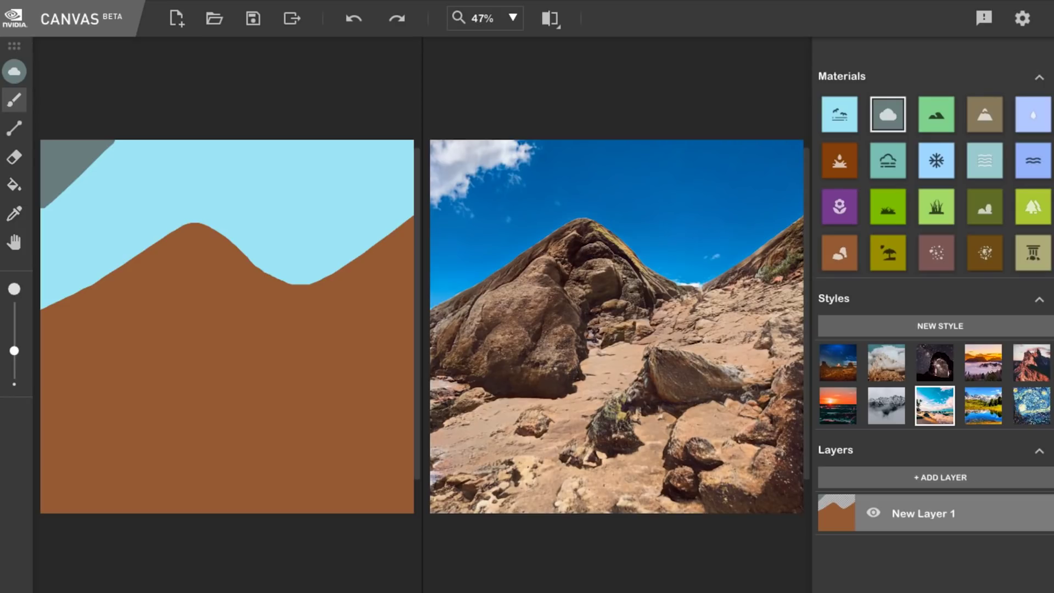
mouse_move(412, 203)
left_mouse_down()
mouse_move(300, 202)
mouse_move(412, 185)
mouse_move(363, 193)
mouse_move(413, 156)
left_mouse_up()
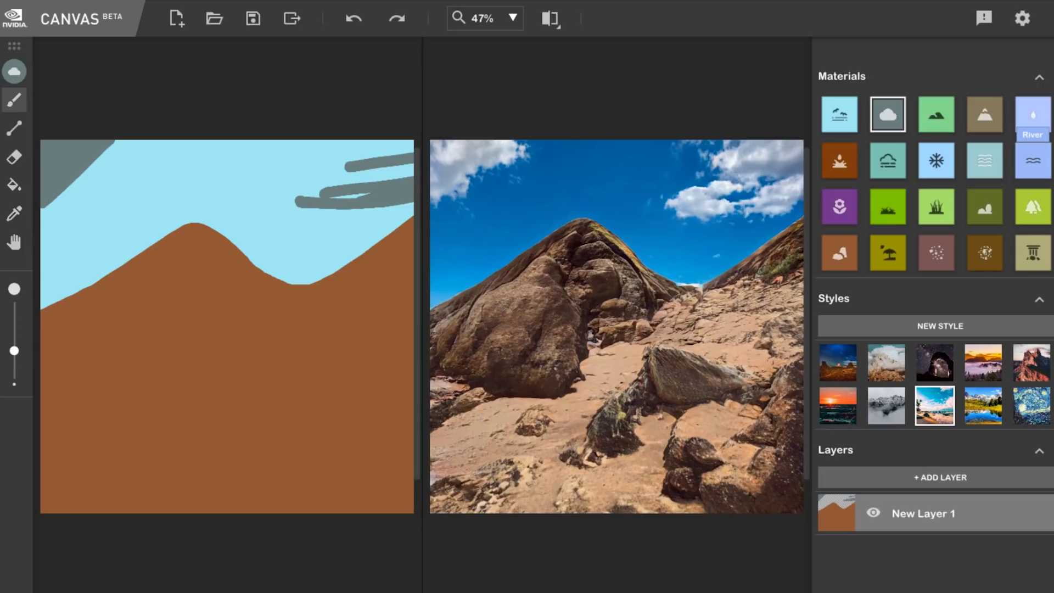
Paint a Sea line across the lower canvas and fill below it, then undo the fill.
left_click(985, 160)
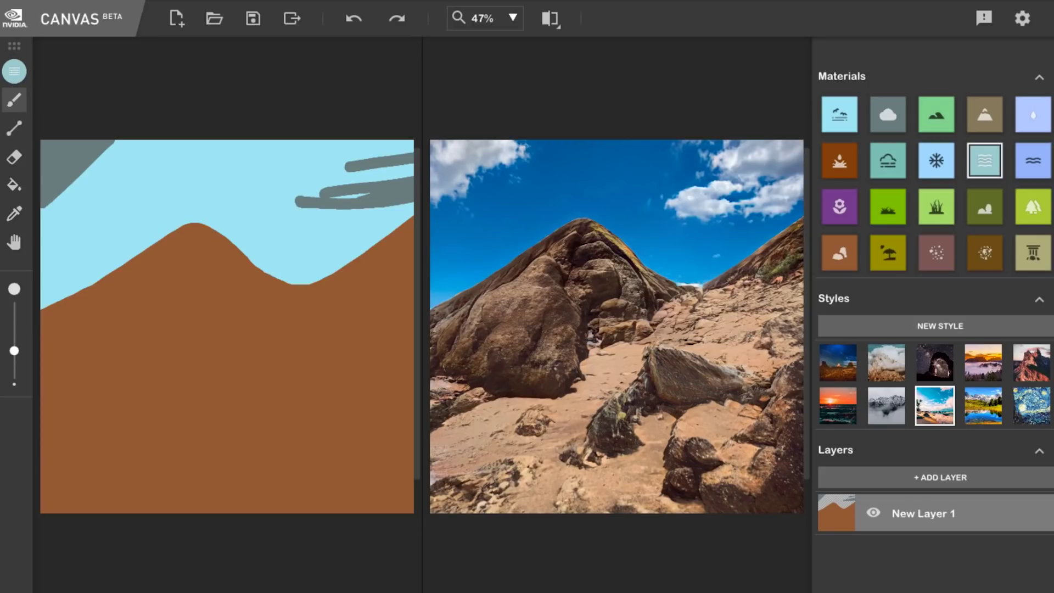
mouse_move(42, 453)
left_mouse_down()
mouse_move(198, 437)
mouse_move(218, 459)
mouse_move(413, 503)
left_mouse_up()
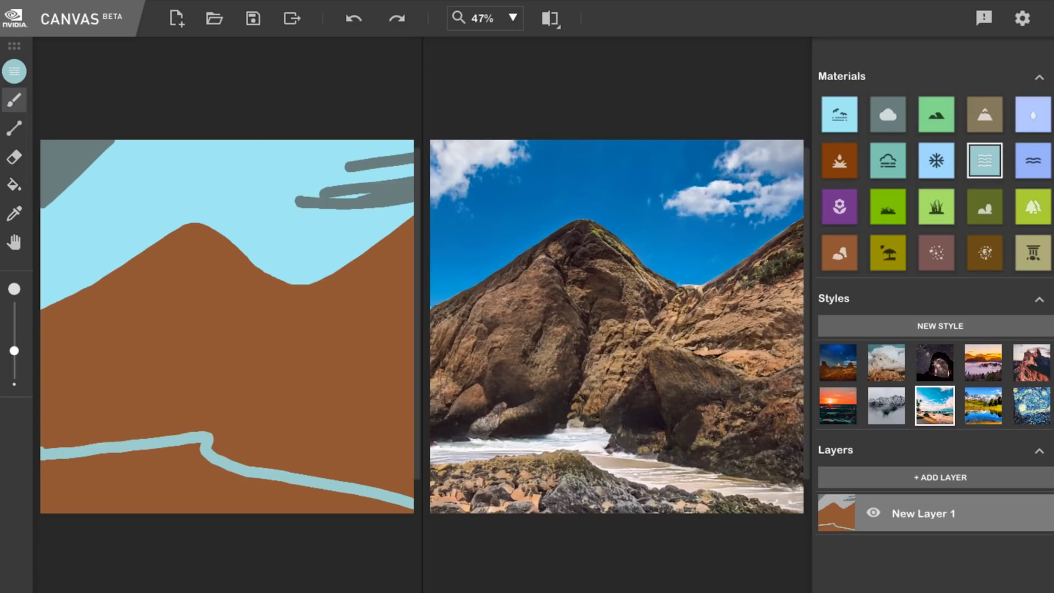
left_click(14, 185)
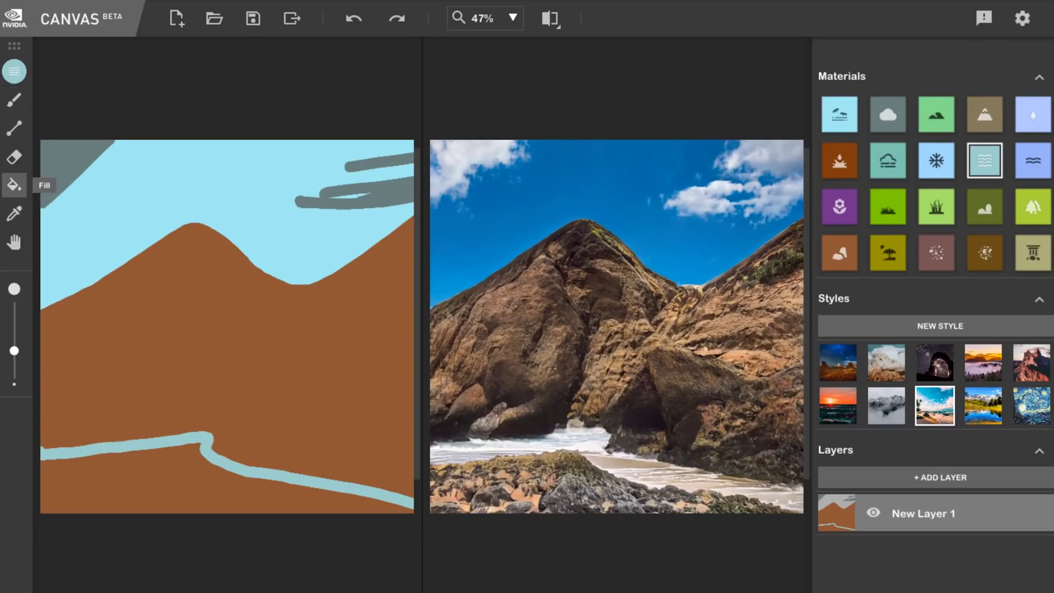
left_click(137, 488)
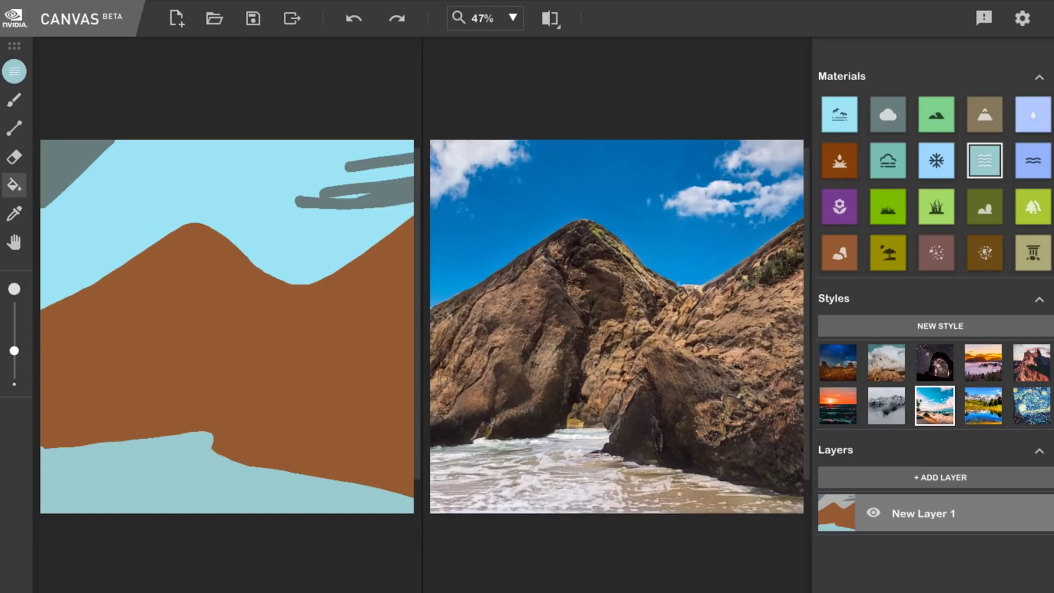
left_click(354, 18)
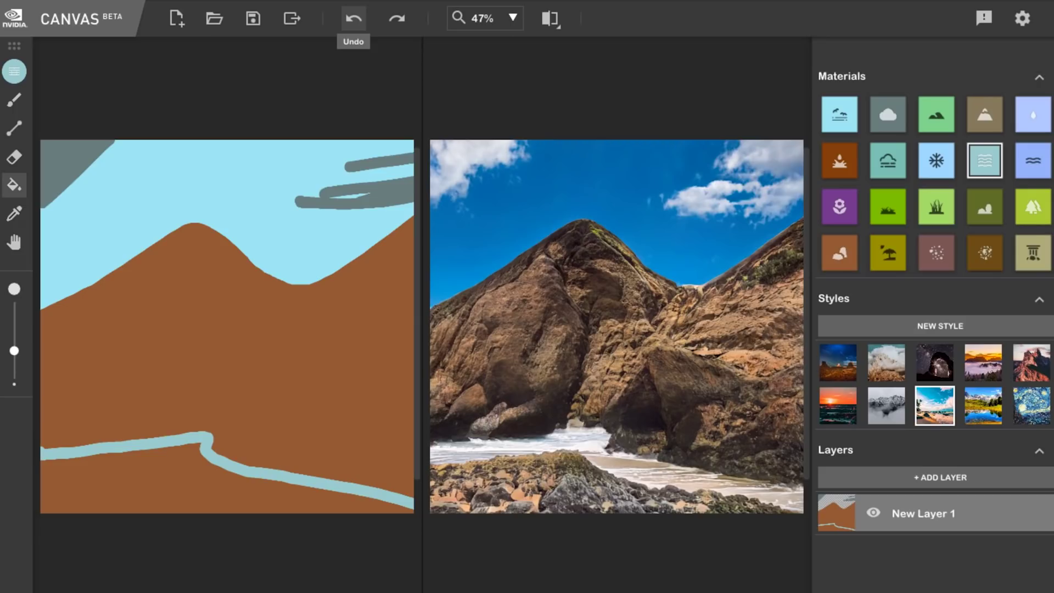
Brush a River winding from the valley down to the water, then undo it.
left_click(1033, 161)
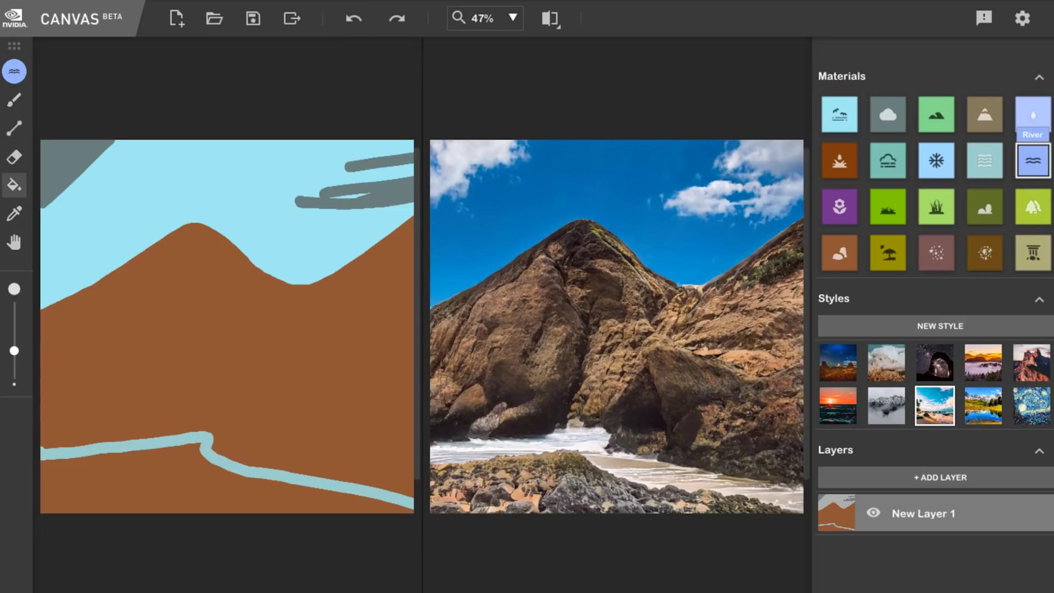
left_click(14, 100)
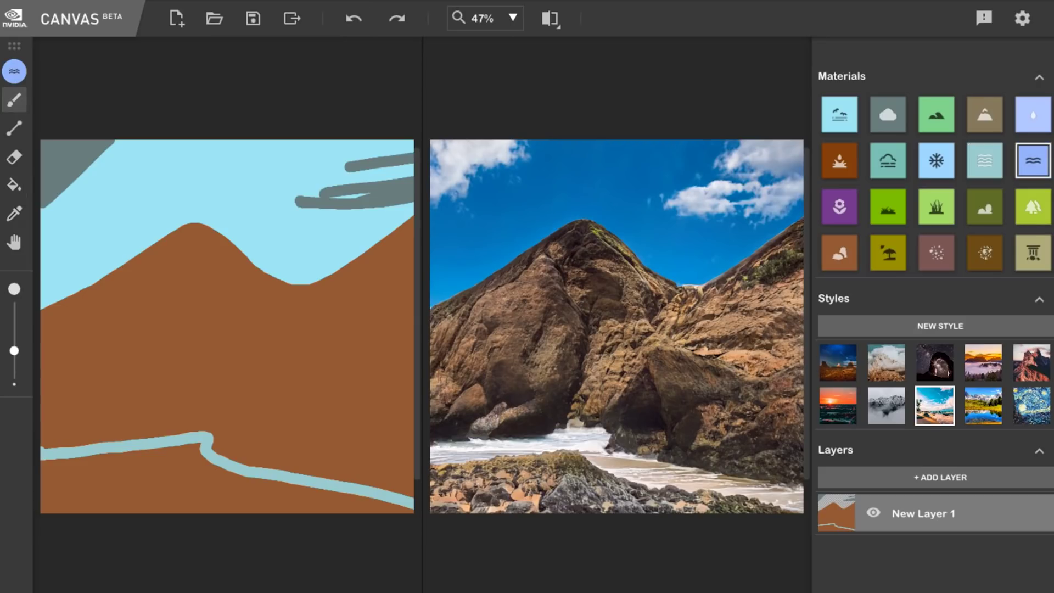
mouse_move(337, 270)
left_mouse_down()
mouse_move(278, 312)
mouse_move(226, 413)
mouse_move(168, 446)
left_mouse_up()
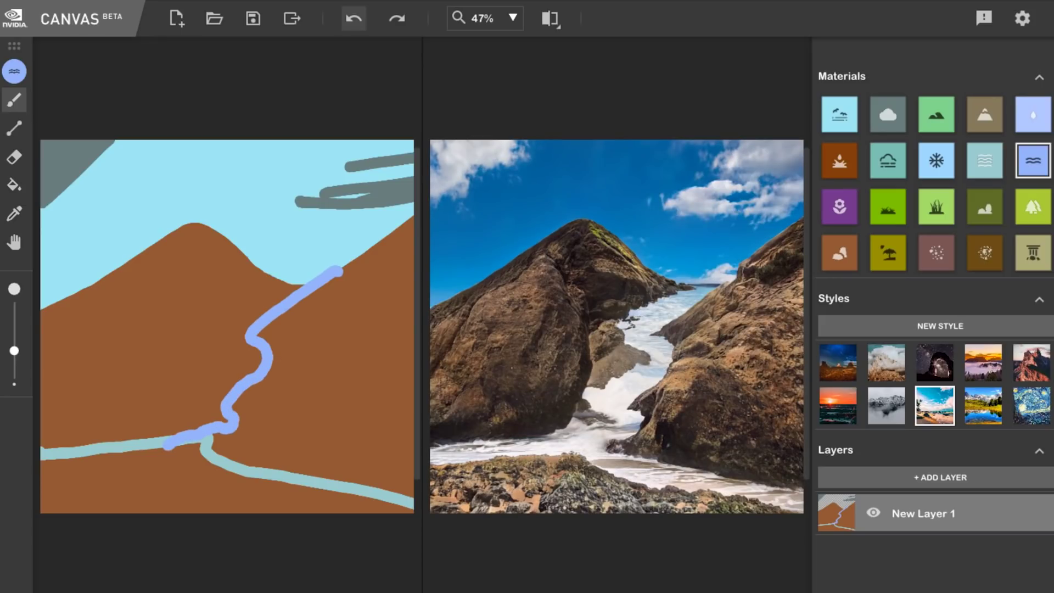
left_click(353, 18)
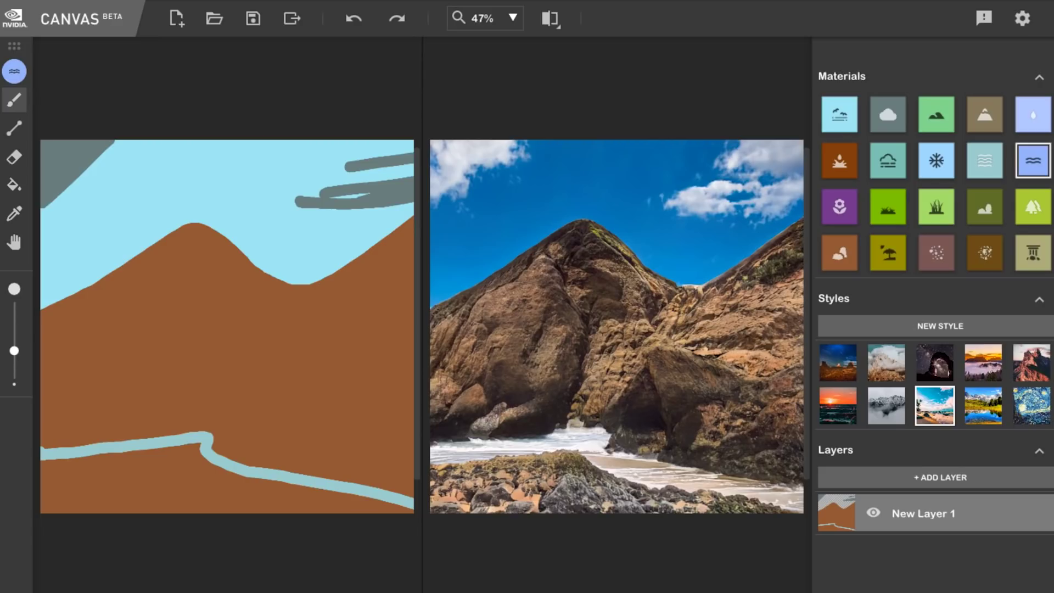
Paint a water inlet to the right edge and a wide water band along the bottom.
left_click_drag(316, 481, 414, 405)
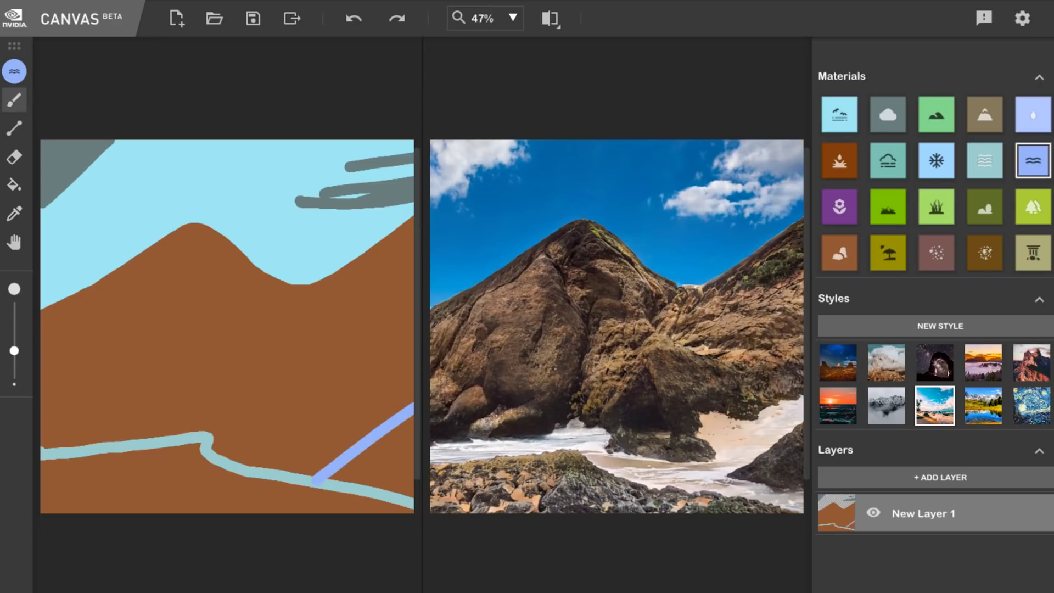
mouse_move(42, 465)
left_mouse_down()
mouse_move(201, 455)
mouse_move(244, 479)
mouse_move(412, 511)
left_mouse_up()
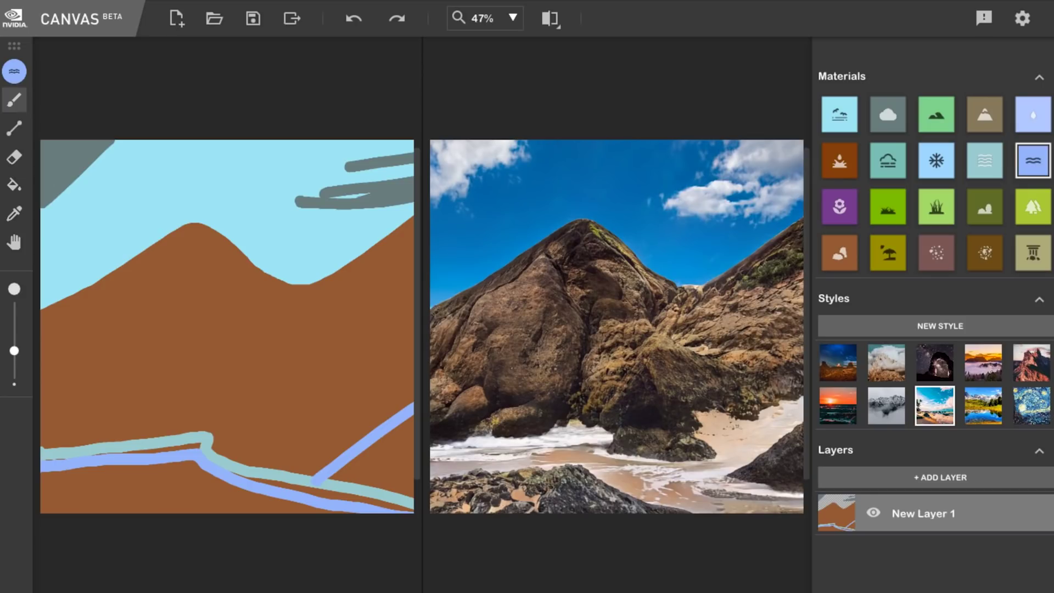
mouse_move(43, 457)
left_mouse_down()
mouse_move(211, 442)
mouse_move(412, 508)
mouse_move(203, 449)
left_mouse_up()
mouse_move(254, 479)
left_mouse_down()
mouse_move(332, 500)
mouse_move(179, 430)
mouse_move(116, 436)
left_mouse_up()
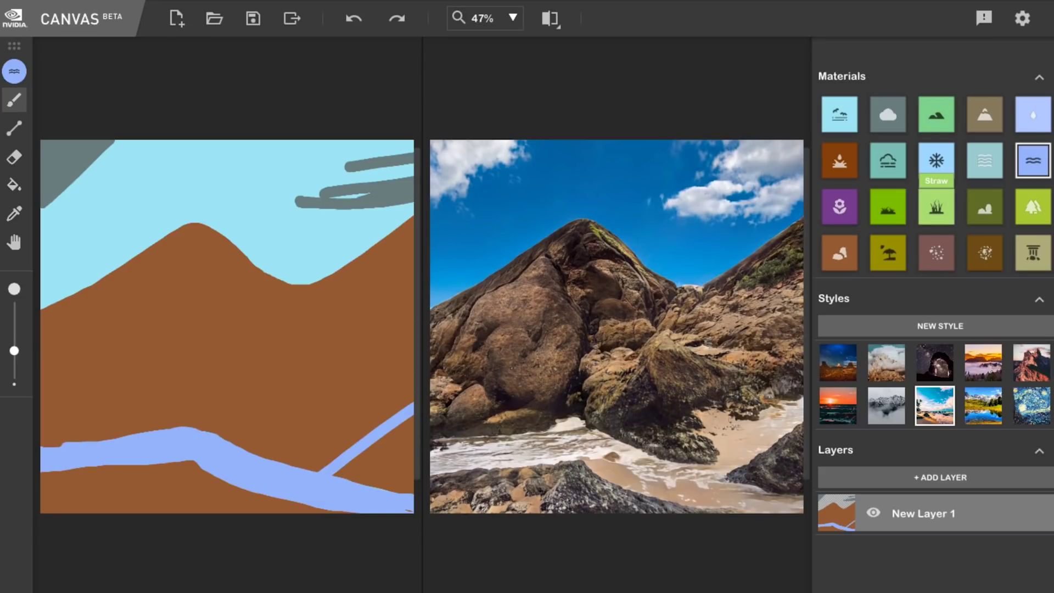
left_click(888, 207)
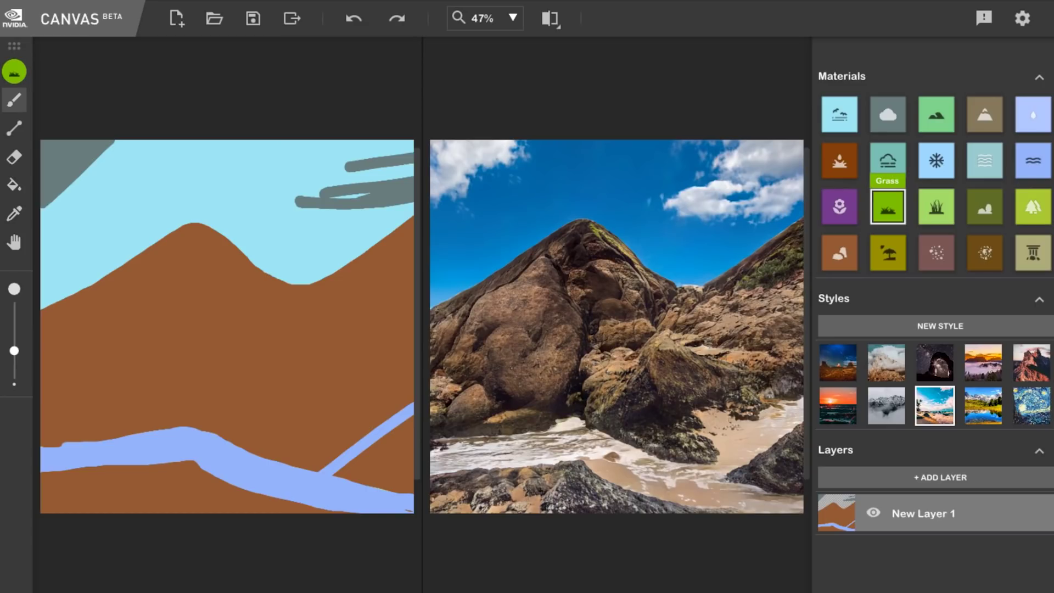
Scribble Grass on the mountain's left slope, undo the ridge stroke, and add a second layer.
mouse_move(61, 351)
left_mouse_down()
mouse_move(106, 303)
mouse_move(140, 329)
mouse_move(155, 296)
left_mouse_up()
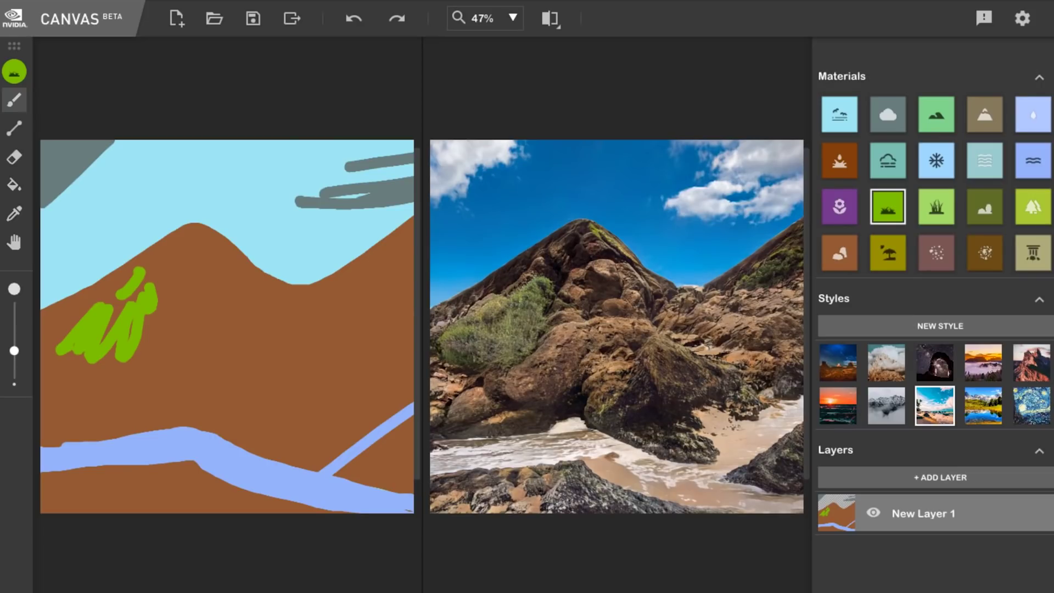
mouse_move(199, 240)
left_mouse_down()
mouse_move(184, 267)
mouse_move(165, 239)
mouse_move(44, 307)
left_mouse_up()
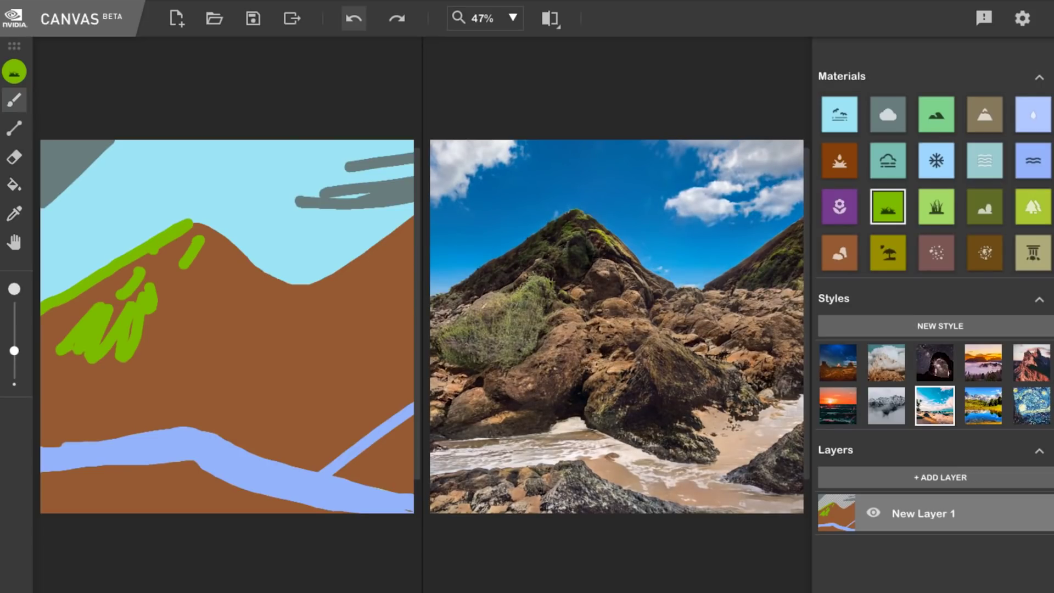
left_click(354, 18)
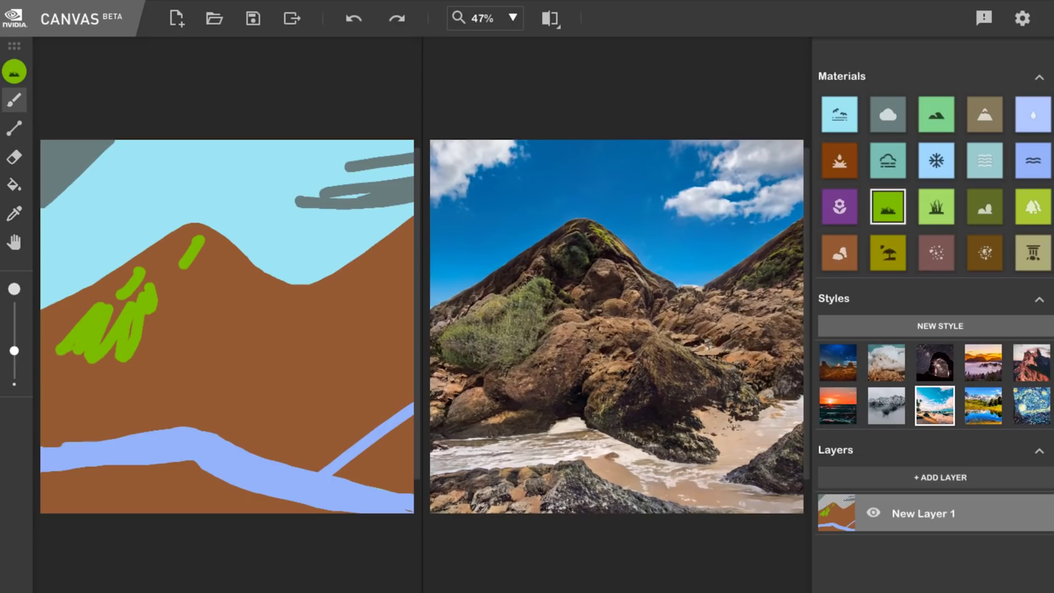
left_click(941, 478)
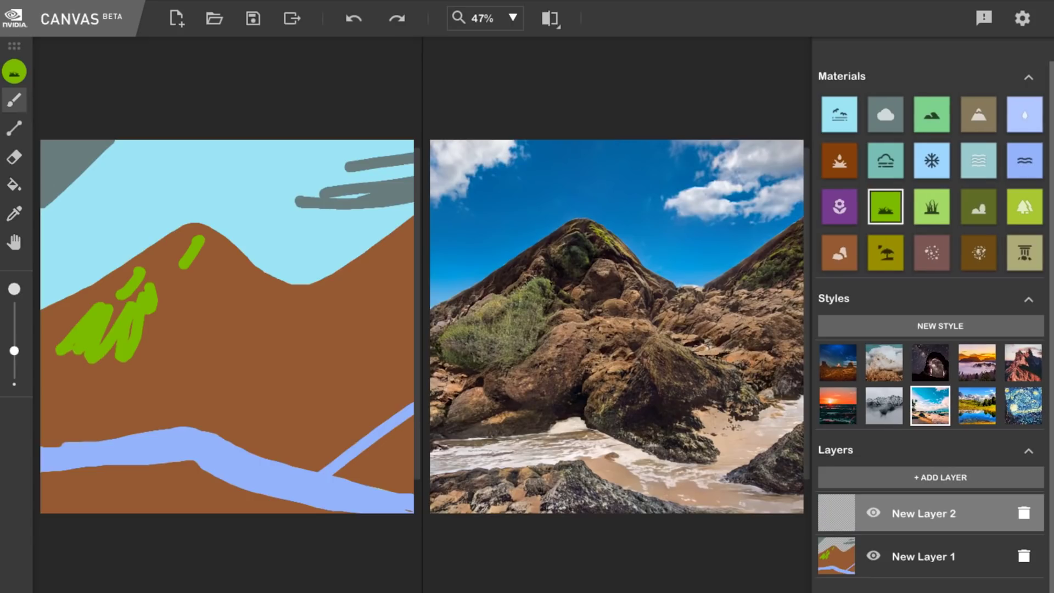
On New Layer 2, paint grass up the left slope and along the riverbanks, then hide the layer.
left_click_drag(42, 311, 111, 272)
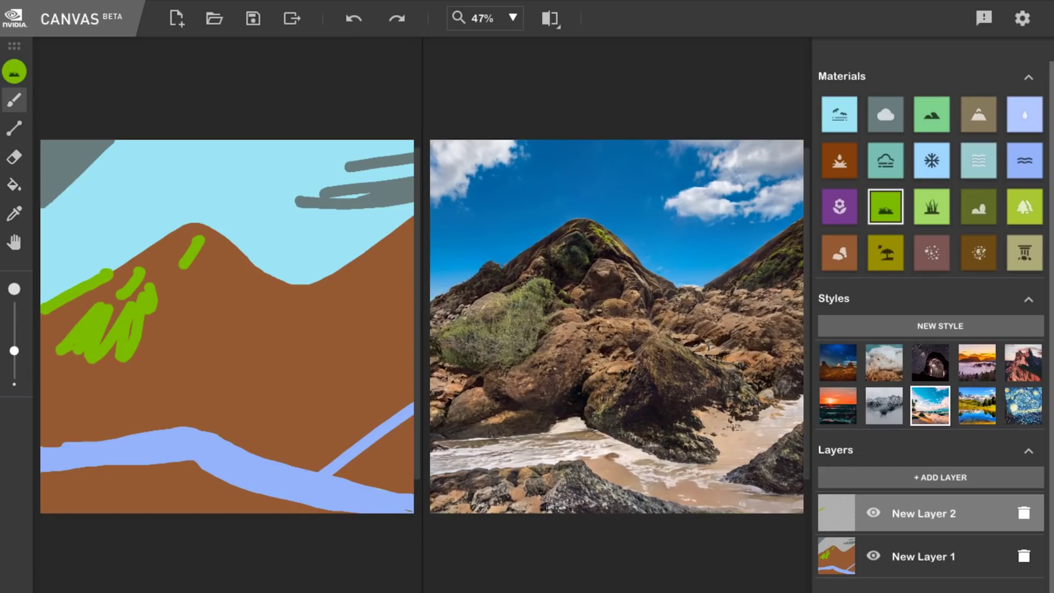
mouse_move(314, 467)
left_mouse_down()
mouse_move(413, 391)
mouse_move(317, 465)
mouse_move(255, 439)
mouse_move(172, 427)
left_mouse_up()
mouse_move(144, 473)
left_mouse_down()
mouse_move(159, 471)
mouse_move(144, 494)
mouse_move(208, 486)
mouse_move(357, 510)
mouse_move(307, 509)
left_mouse_up()
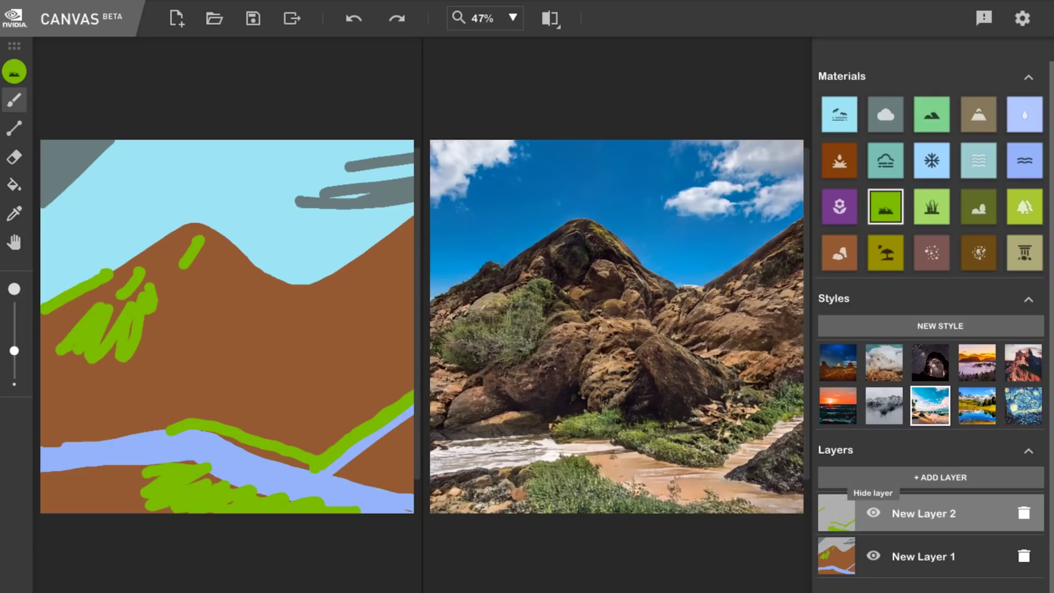
left_click(873, 513)
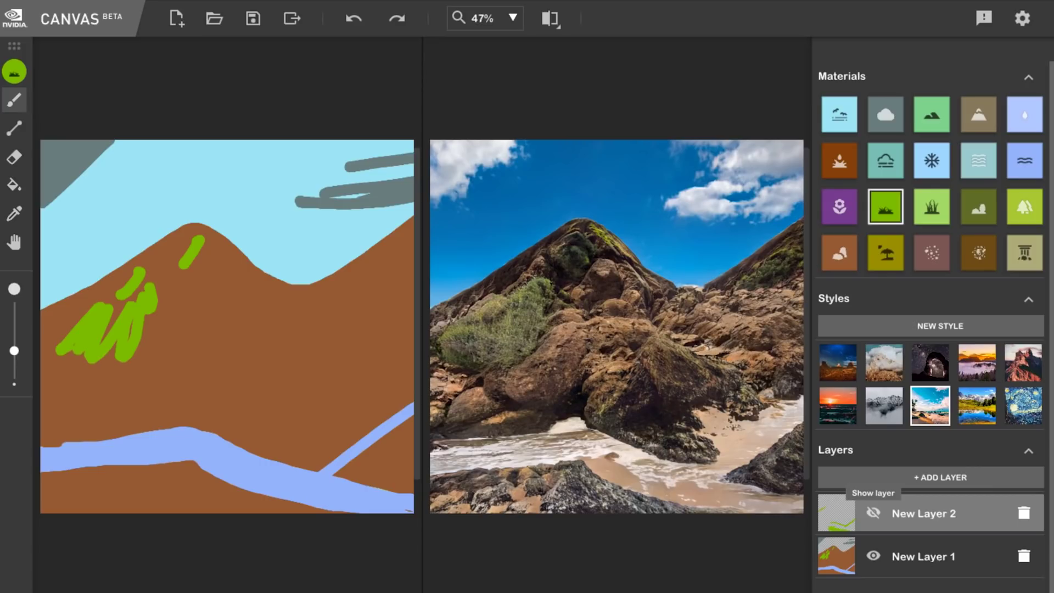
Start a new image discarding changes, then fill everything below a horizon line with Sand.
left_click(177, 19)
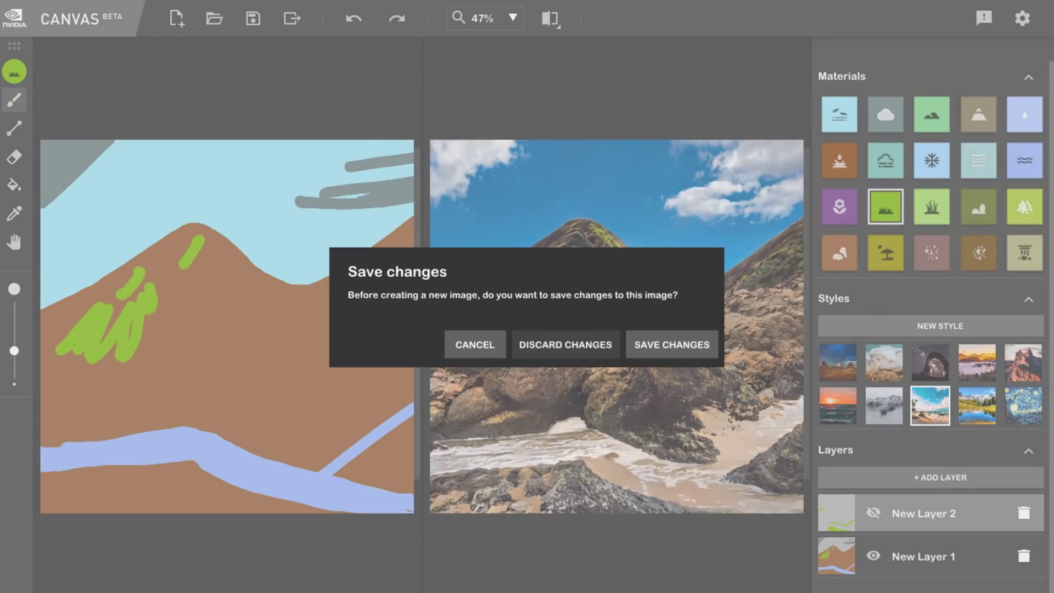
left_click(566, 345)
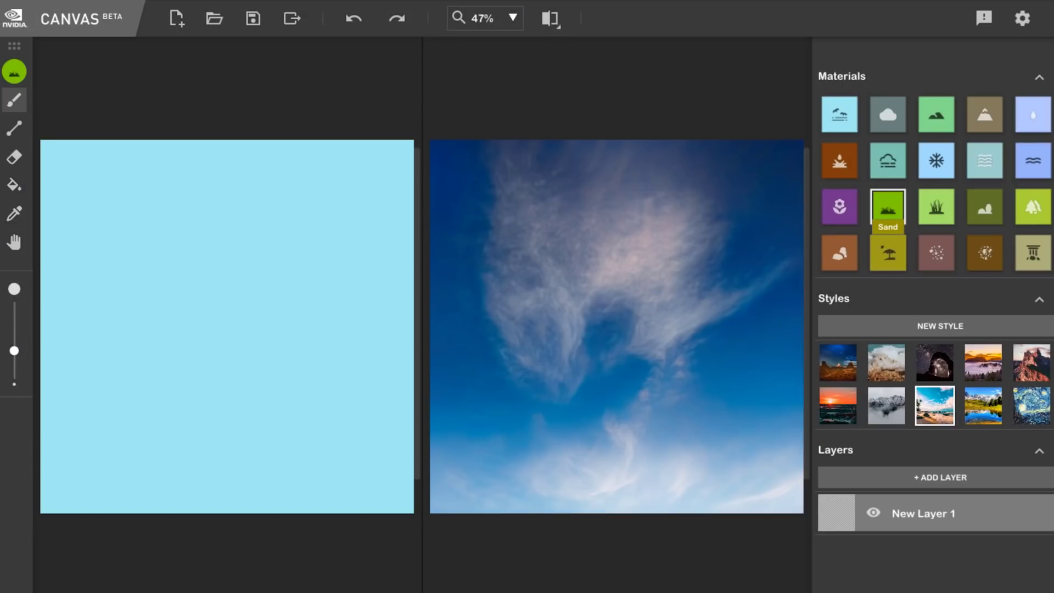
left_click(888, 252)
left_click_drag(41, 418, 415, 416)
left_click(13, 185)
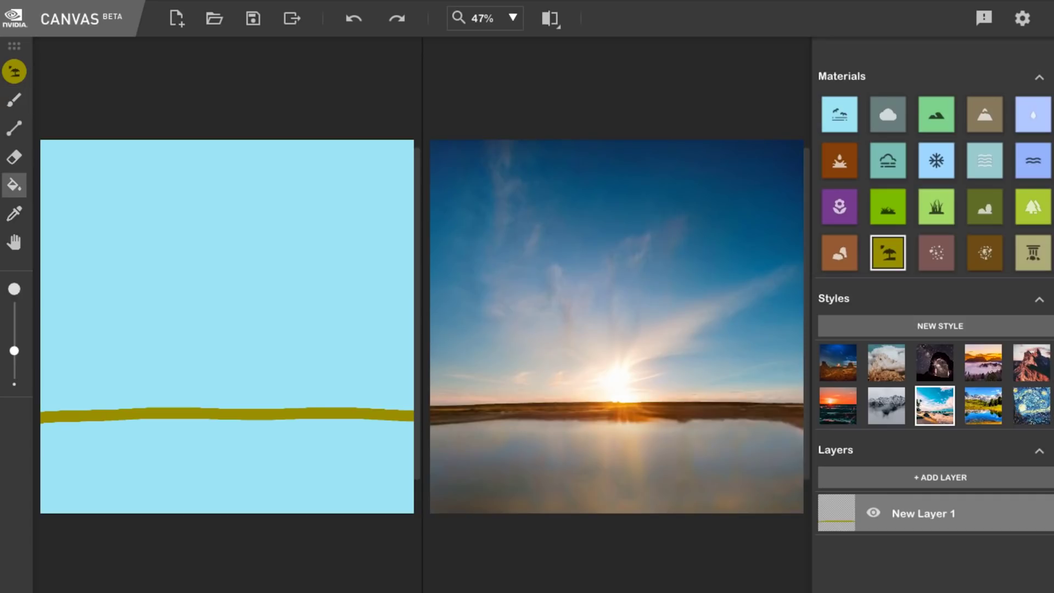
left_click(219, 467)
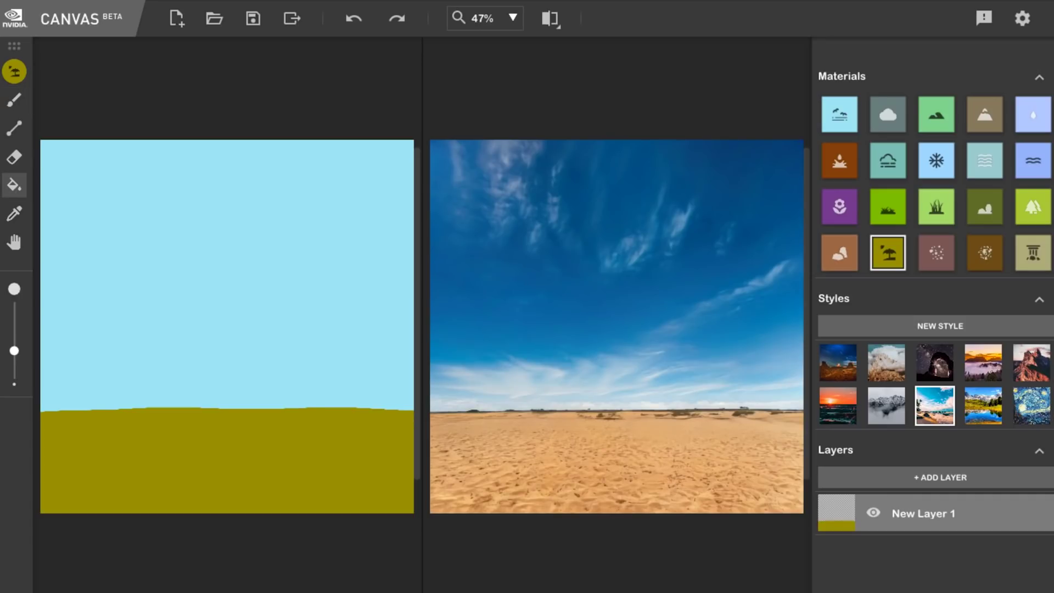
left_click(839, 253)
With the rock brush, paint pointed rock peaks at the bottom-left and bottom-right, plus a long rock ledge along the horizon.
key("b")
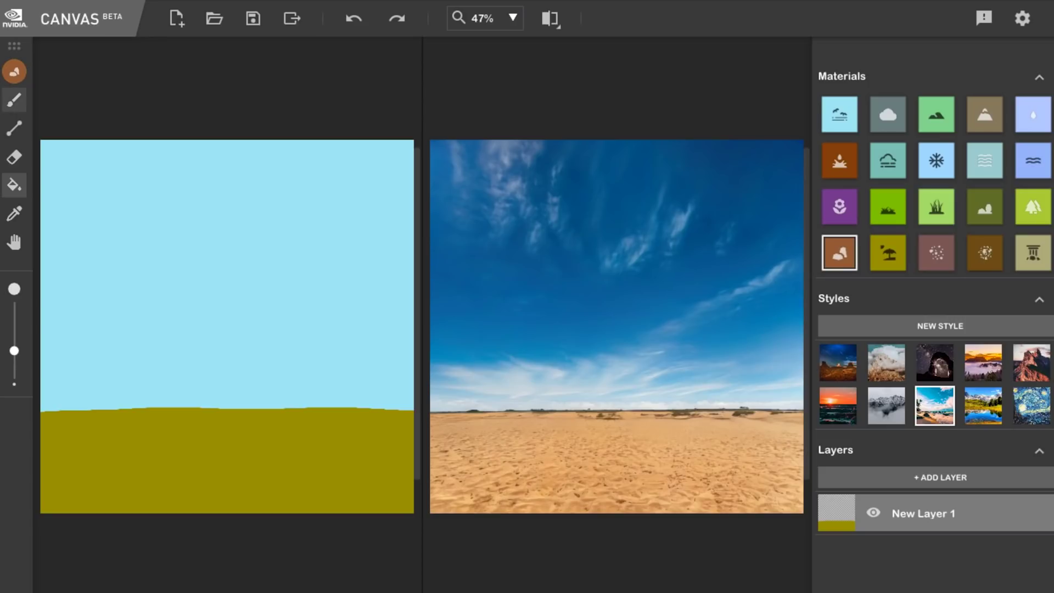
mouse_move(53, 513)
left_mouse_down()
mouse_move(67, 481)
mouse_move(95, 468)
mouse_move(110, 511)
mouse_move(87, 510)
mouse_move(72, 483)
mouse_move(86, 508)
left_mouse_up()
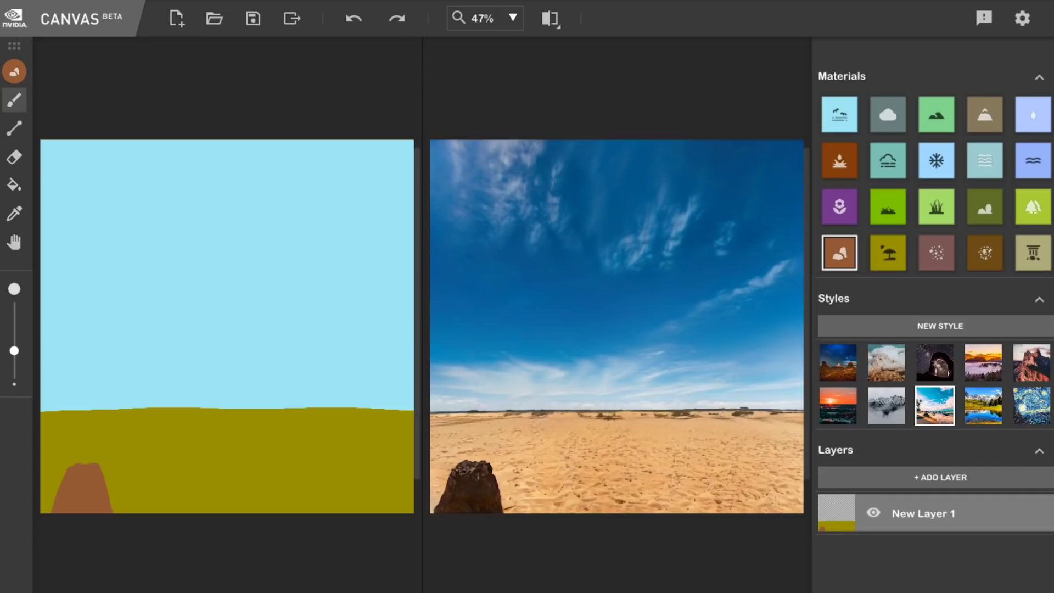
mouse_move(91, 449)
left_mouse_down()
mouse_move(137, 511)
mouse_move(88, 453)
left_mouse_up()
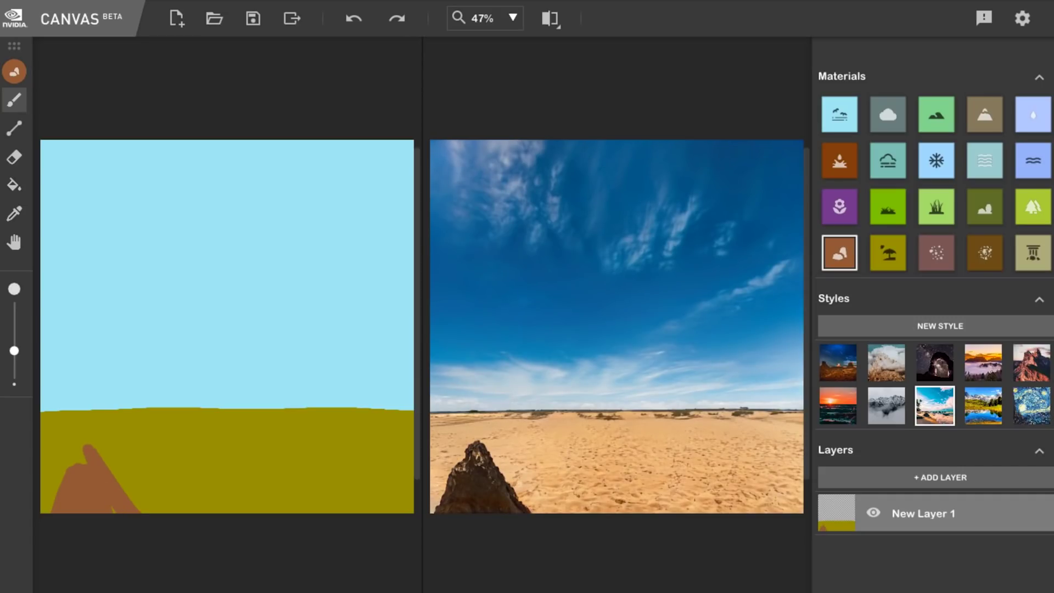
mouse_move(280, 512)
left_mouse_down()
mouse_move(415, 374)
mouse_move(330, 512)
mouse_move(415, 391)
left_mouse_up()
mouse_move(409, 434)
left_mouse_down()
mouse_move(401, 494)
mouse_move(322, 508)
left_mouse_up()
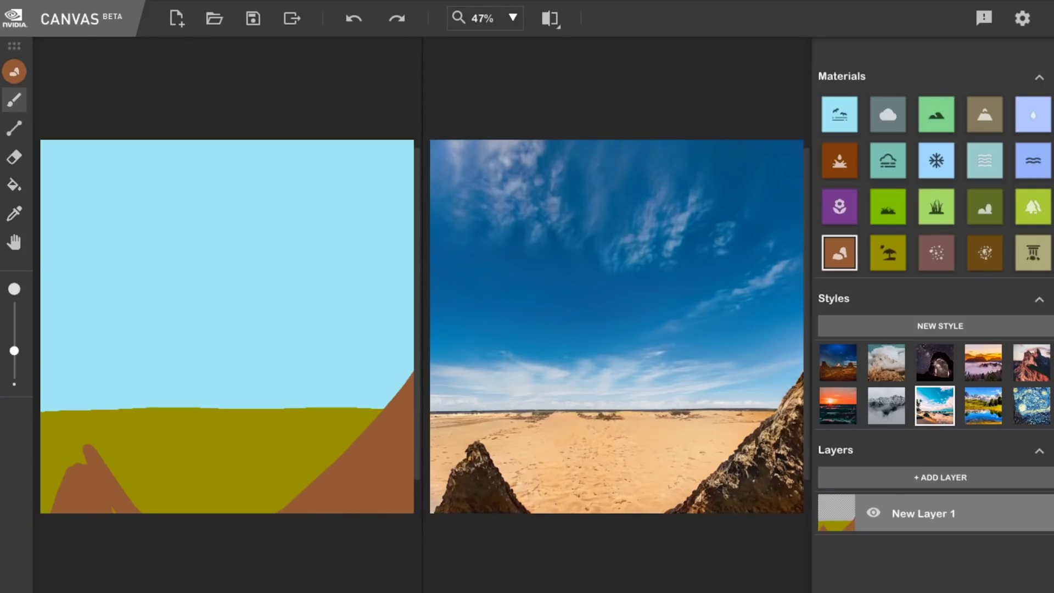
left_click_drag(82, 456, 43, 511)
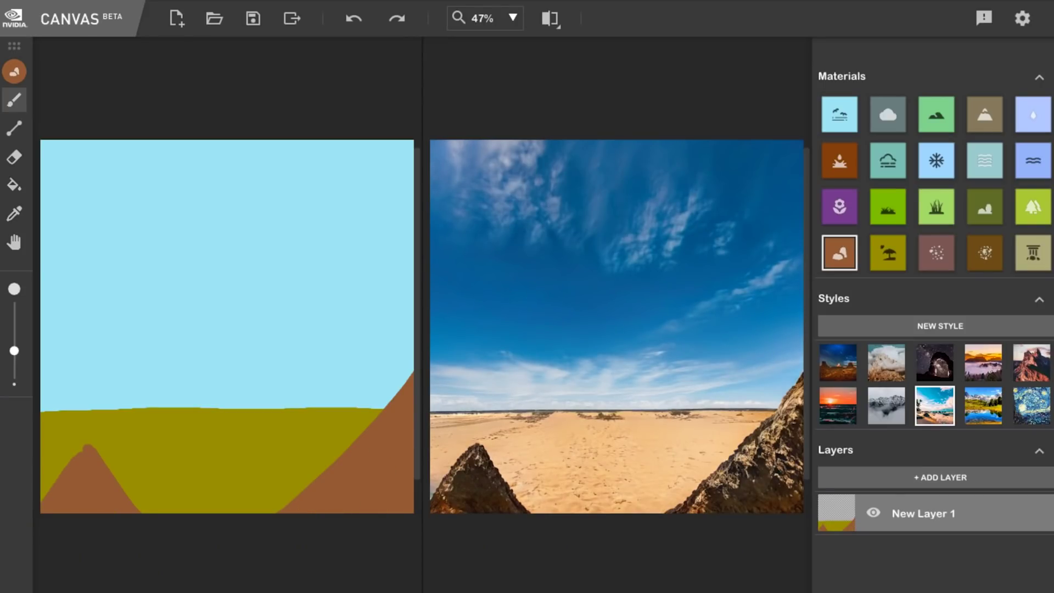
left_click_drag(120, 407, 346, 408)
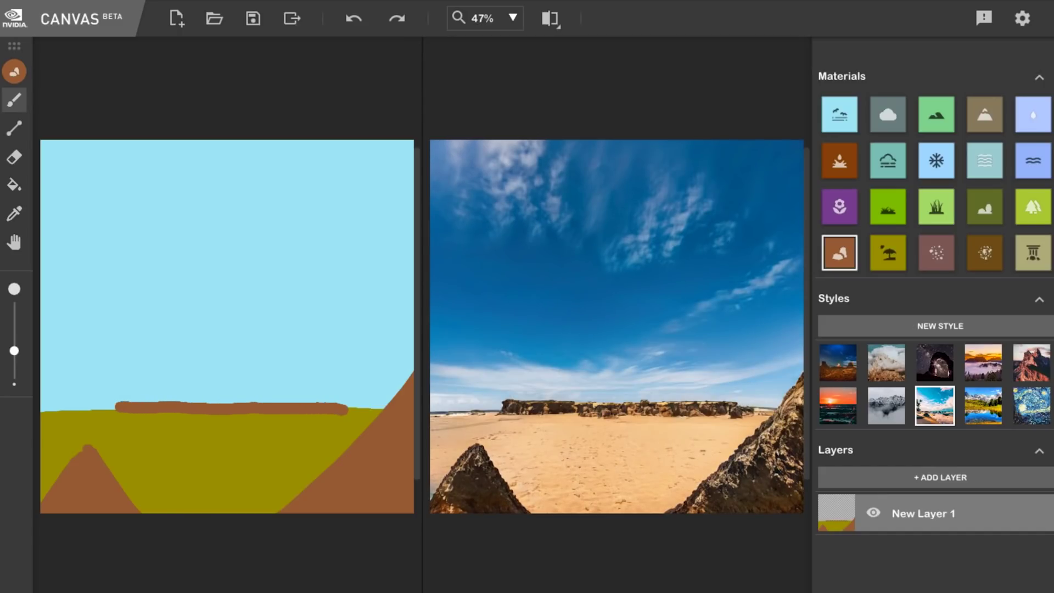
Draw a rock stroke shaped like a number 2 rising from the horizon, redoing the first attempt.
mouse_move(129, 259)
left_mouse_down()
mouse_move(163, 184)
mouse_move(224, 165)
mouse_move(306, 180)
mouse_move(342, 223)
mouse_move(341, 261)
mouse_move(286, 305)
mouse_move(144, 335)
mouse_move(122, 375)
mouse_move(119, 410)
left_mouse_up()
left_click(354, 19)
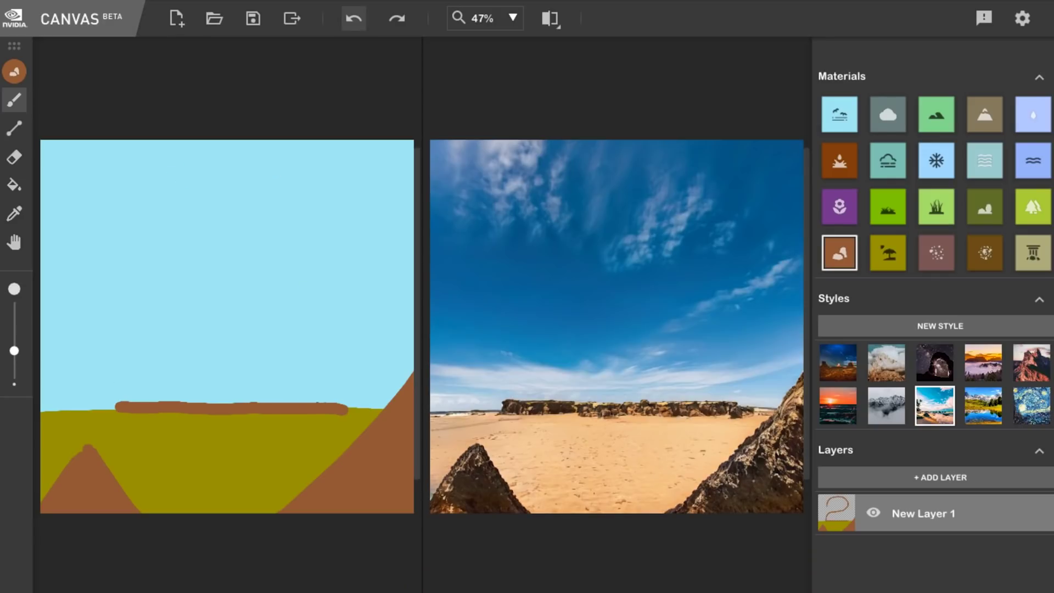
mouse_move(137, 242)
left_mouse_down()
mouse_move(170, 201)
mouse_move(222, 183)
mouse_move(312, 214)
mouse_move(308, 287)
mouse_move(169, 352)
mouse_move(153, 402)
mouse_move(144, 408)
left_mouse_up()
key("e")
left_click(14, 99)
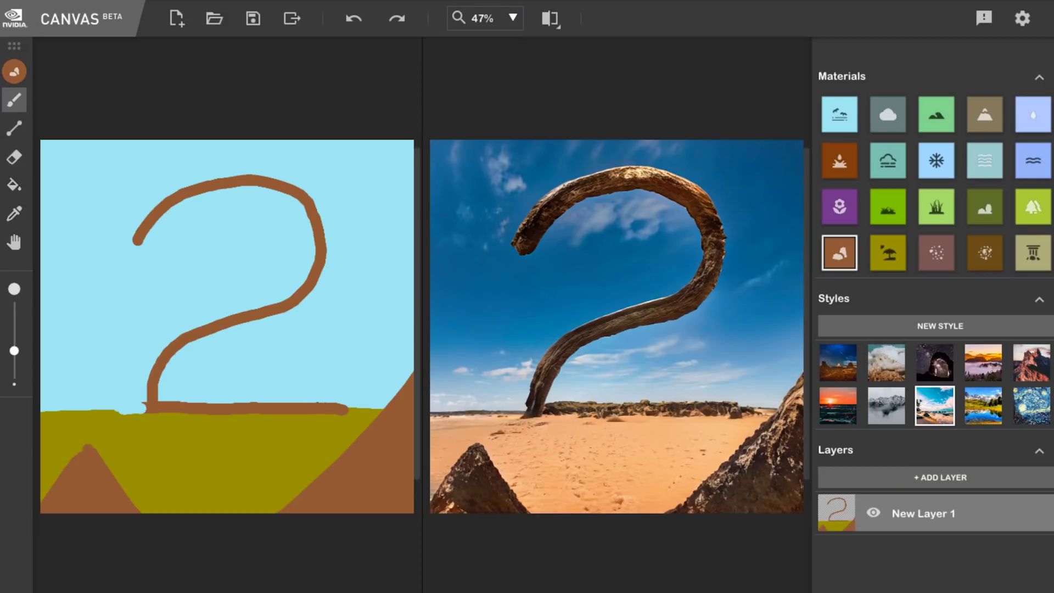
Thicken the 2's tip, curve and right arc, add a small rock arch to its right, and thicken the hook's lower edge.
mouse_move(139, 241)
left_mouse_down()
mouse_move(182, 241)
mouse_move(250, 188)
mouse_move(274, 187)
left_mouse_up()
mouse_move(266, 305)
left_mouse_down()
mouse_move(299, 234)
mouse_move(273, 192)
left_mouse_up()
mouse_move(203, 404)
left_mouse_down()
mouse_move(203, 373)
mouse_move(238, 325)
left_mouse_up()
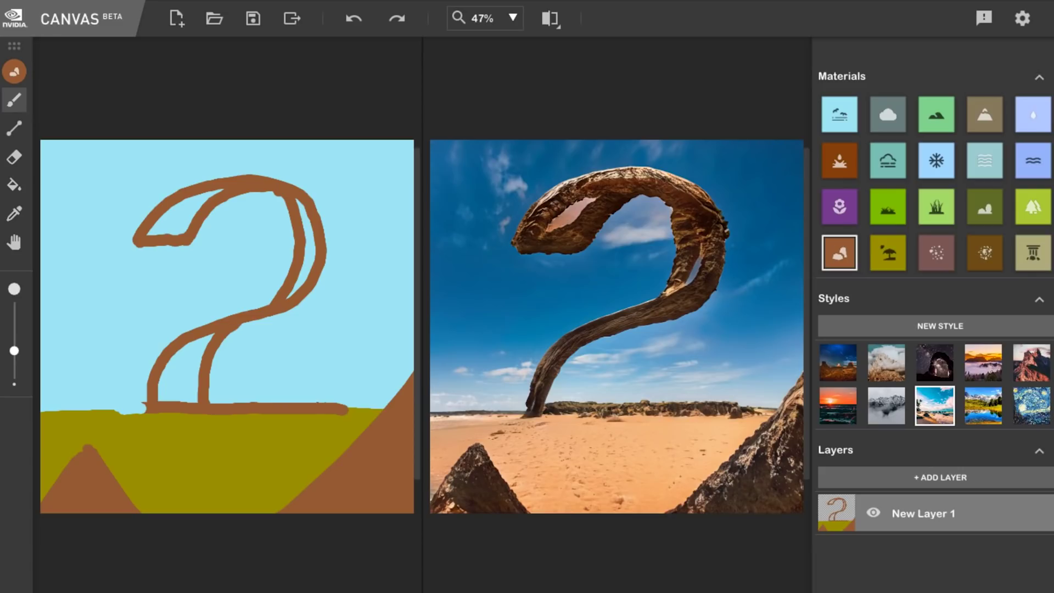
mouse_move(311, 383)
left_mouse_down()
mouse_move(332, 376)
mouse_move(347, 409)
left_mouse_up()
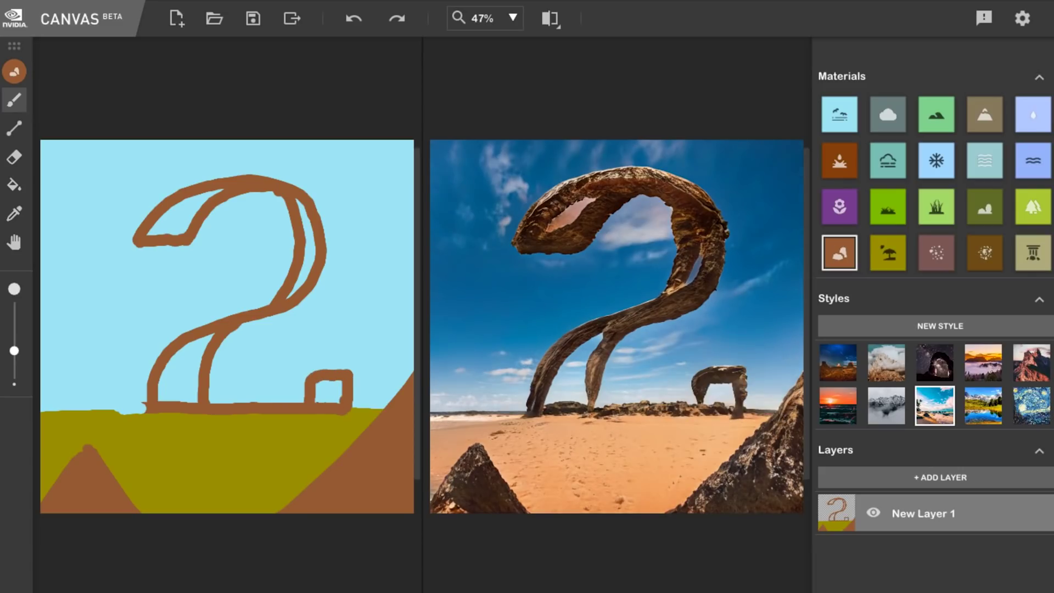
mouse_move(138, 258)
left_mouse_down()
mouse_move(191, 250)
mouse_move(188, 222)
mouse_move(138, 222)
left_mouse_up()
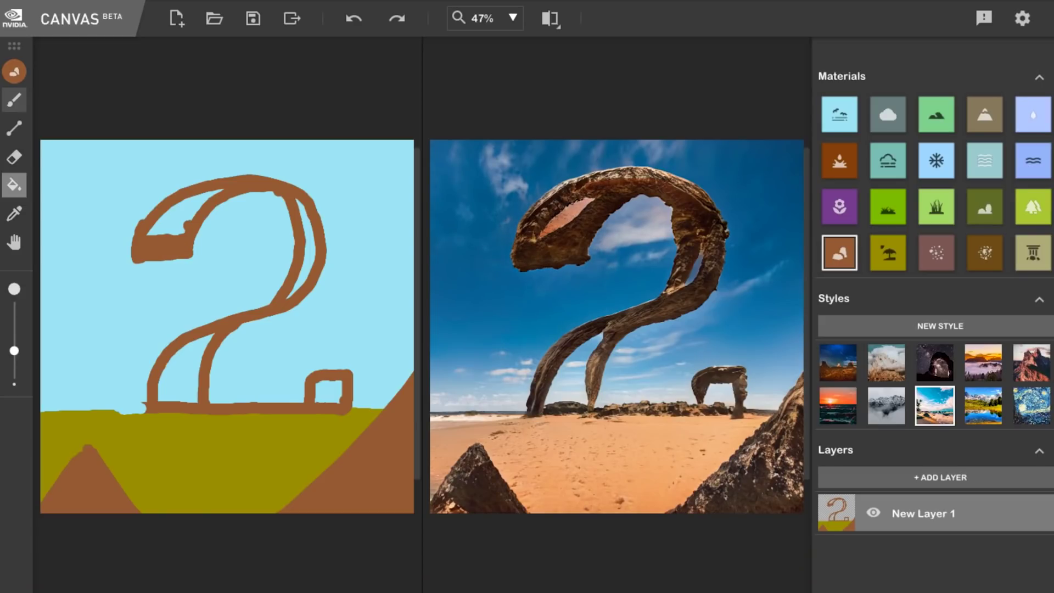
Fill the 2's hook, its left leg and the small arch solid with rock.
left_click(14, 185)
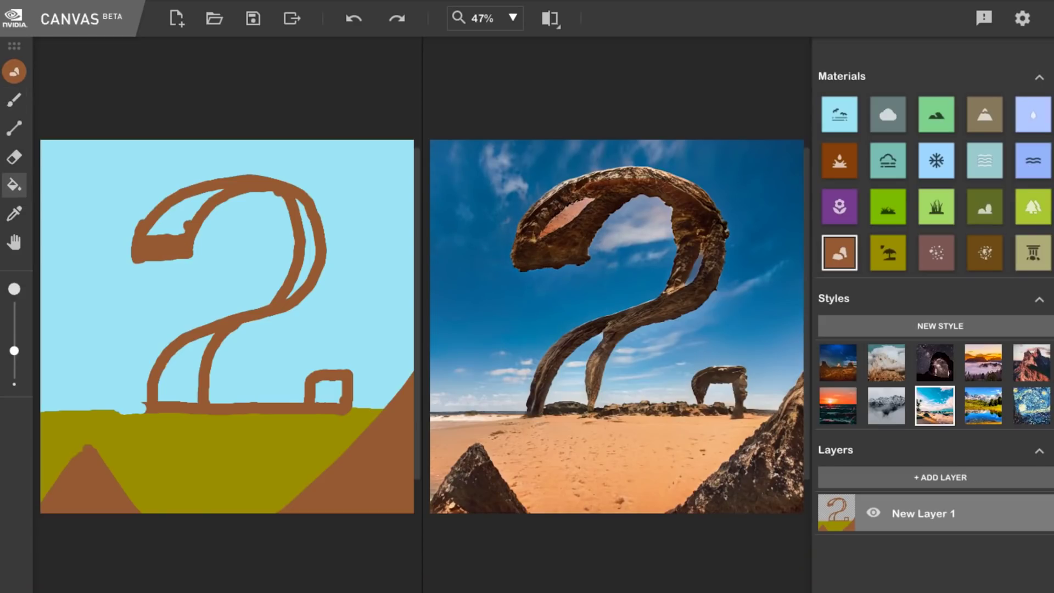
left_click(176, 222)
left_click(181, 373)
left_click(328, 391)
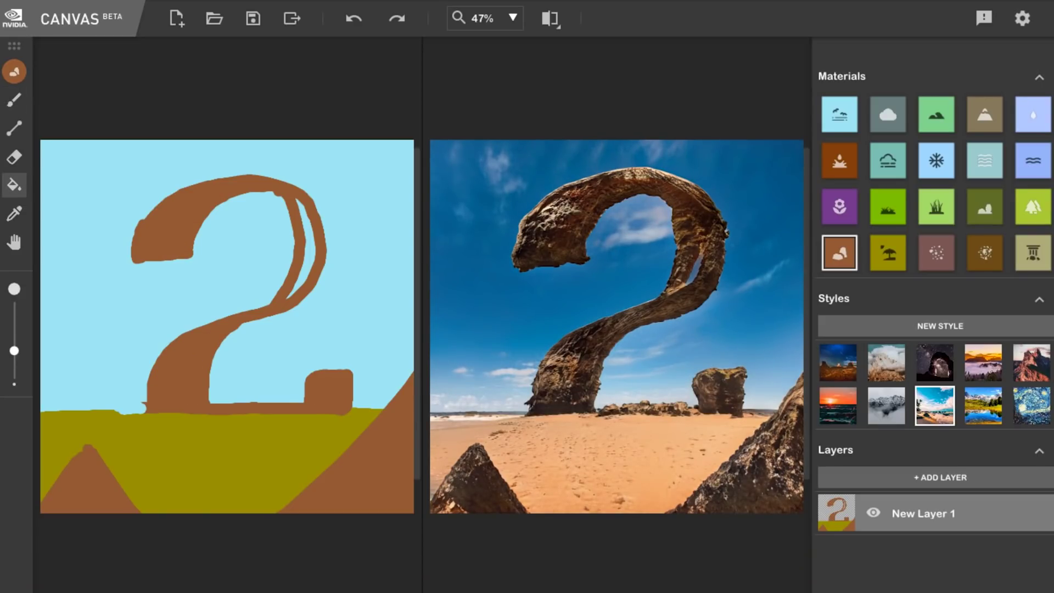
left_click(299, 247)
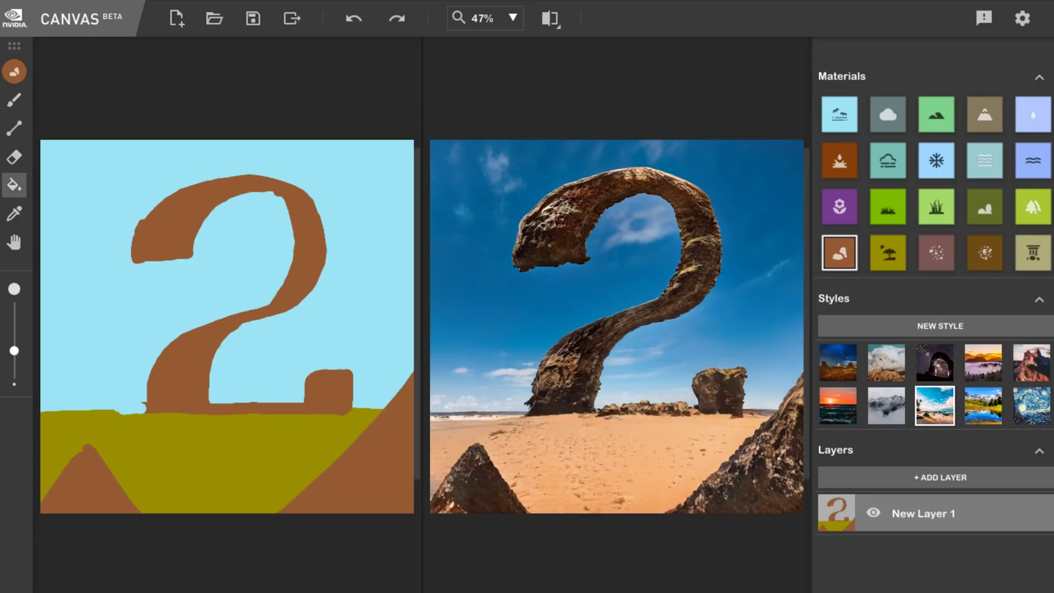
Erase the hook's left tip, thicken the 2's bottom bar, and add New Layer 2.
key("e")
mouse_move(151, 261)
left_mouse_down()
mouse_move(175, 196)
mouse_move(138, 249)
mouse_move(136, 220)
left_mouse_up()
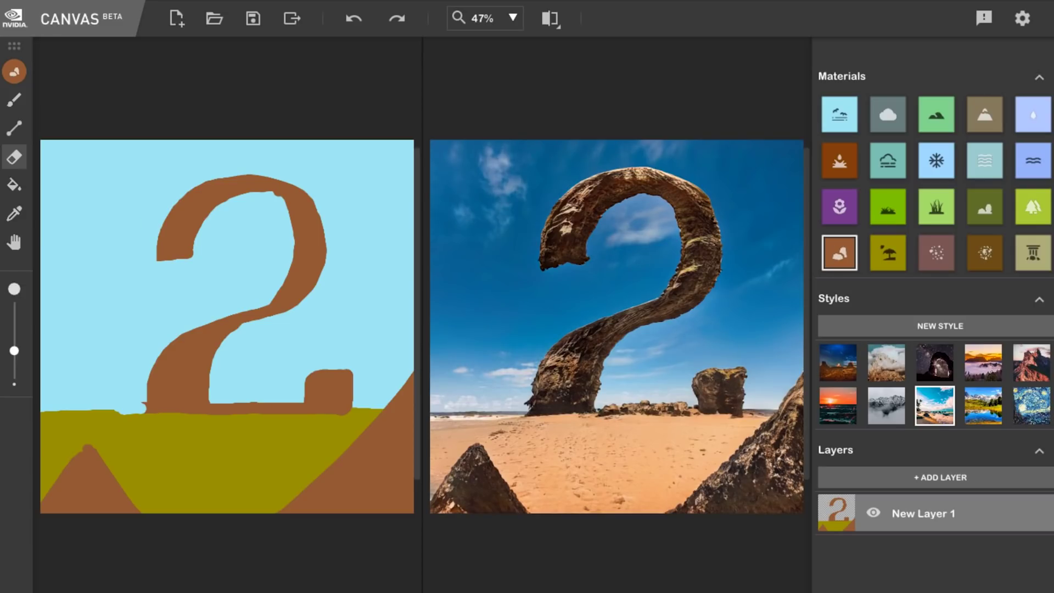
key("b")
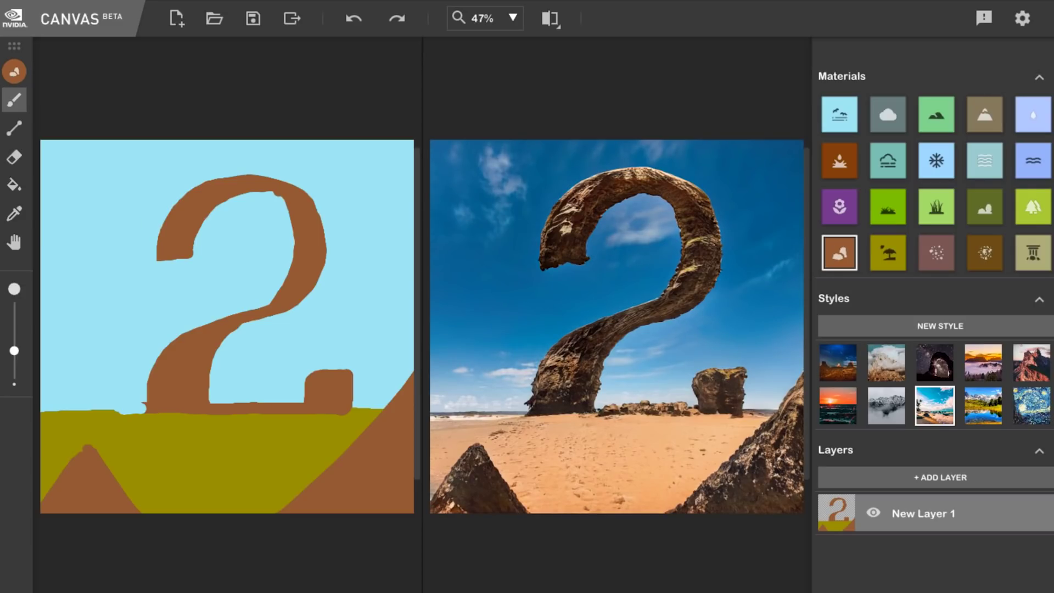
left_click_drag(209, 398, 304, 398)
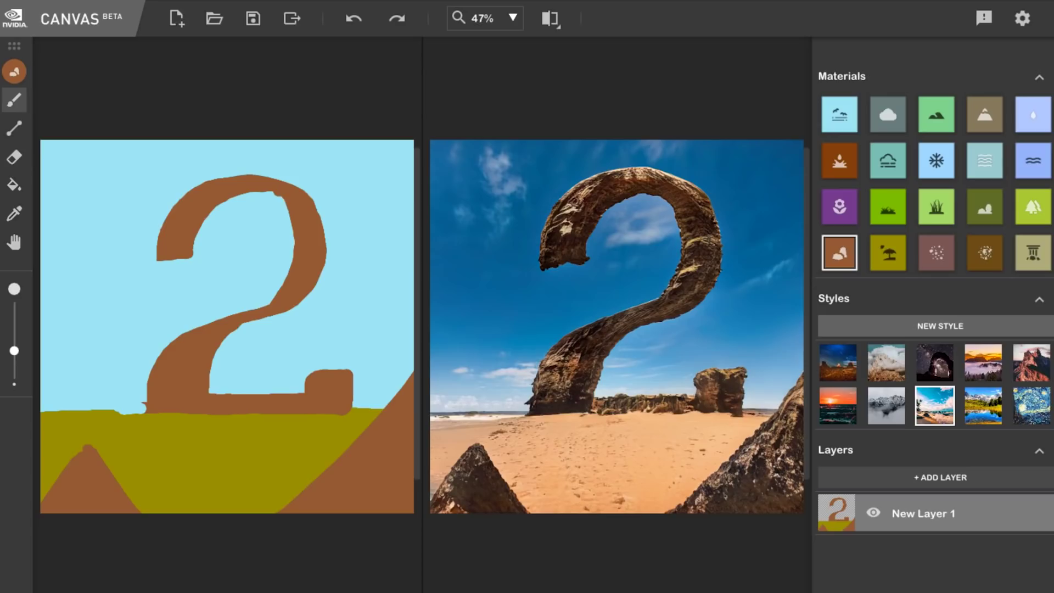
left_click(940, 477)
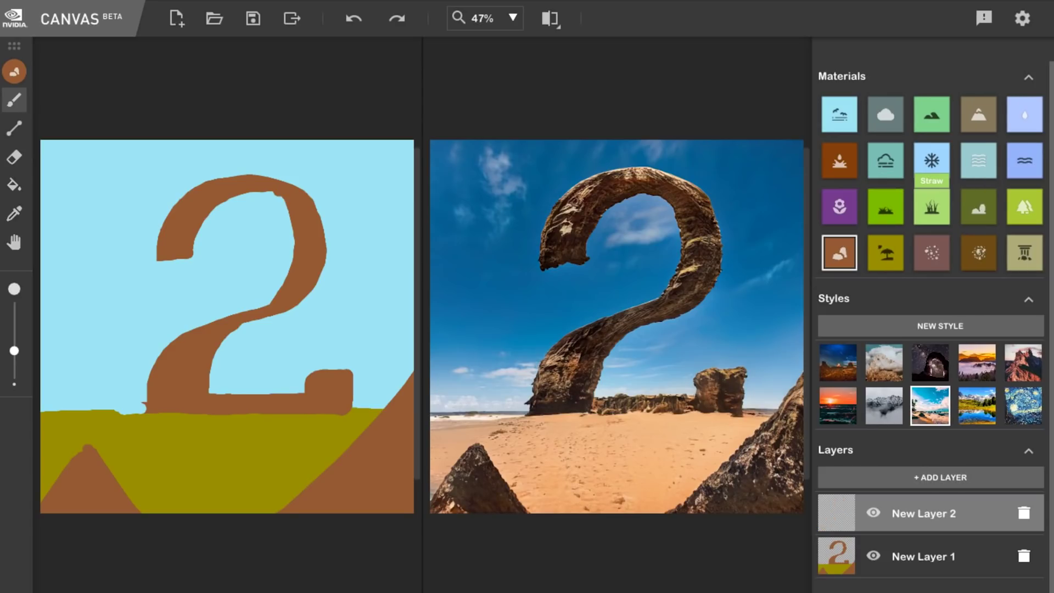
Paint Bush vegetation along the 2's top curve, lower diagonal, base block and bottom edge.
left_click(978, 207)
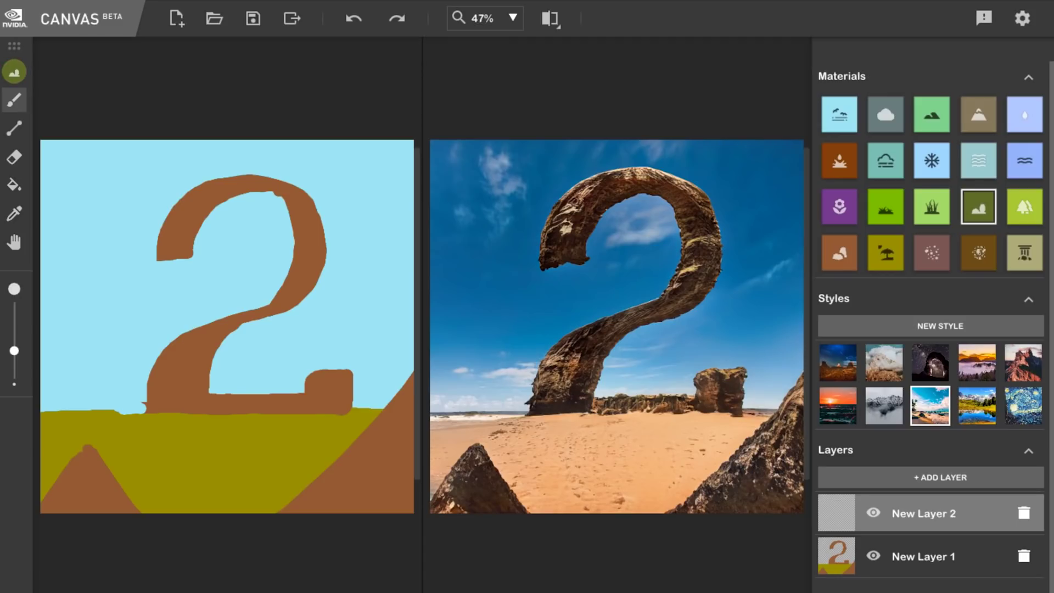
mouse_move(164, 228)
left_mouse_down()
mouse_move(193, 187)
mouse_move(259, 173)
mouse_move(303, 190)
left_mouse_up()
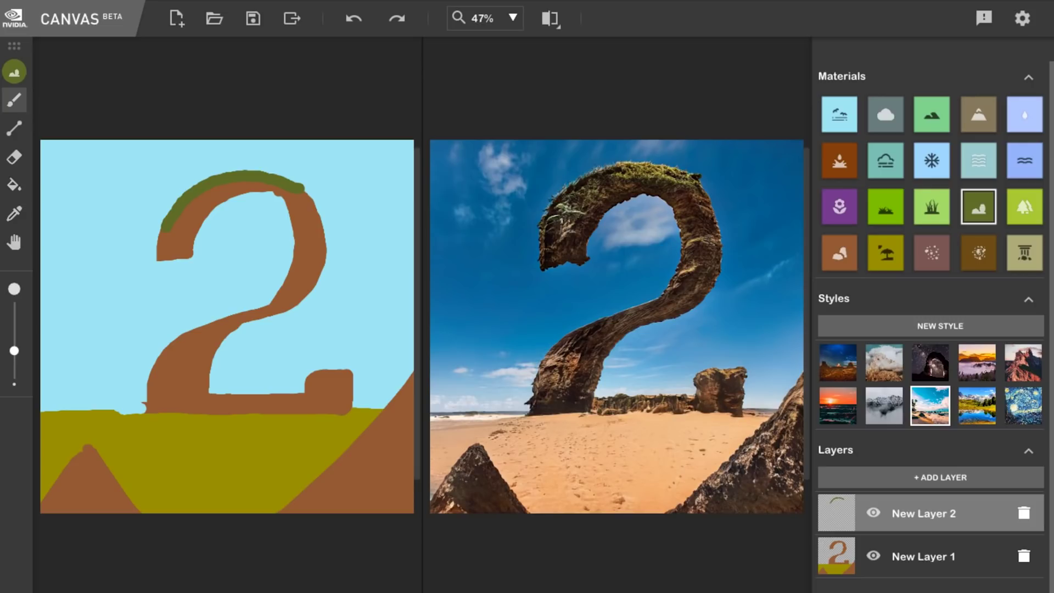
mouse_move(152, 378)
left_mouse_down()
mouse_move(185, 332)
mouse_move(269, 303)
left_mouse_up()
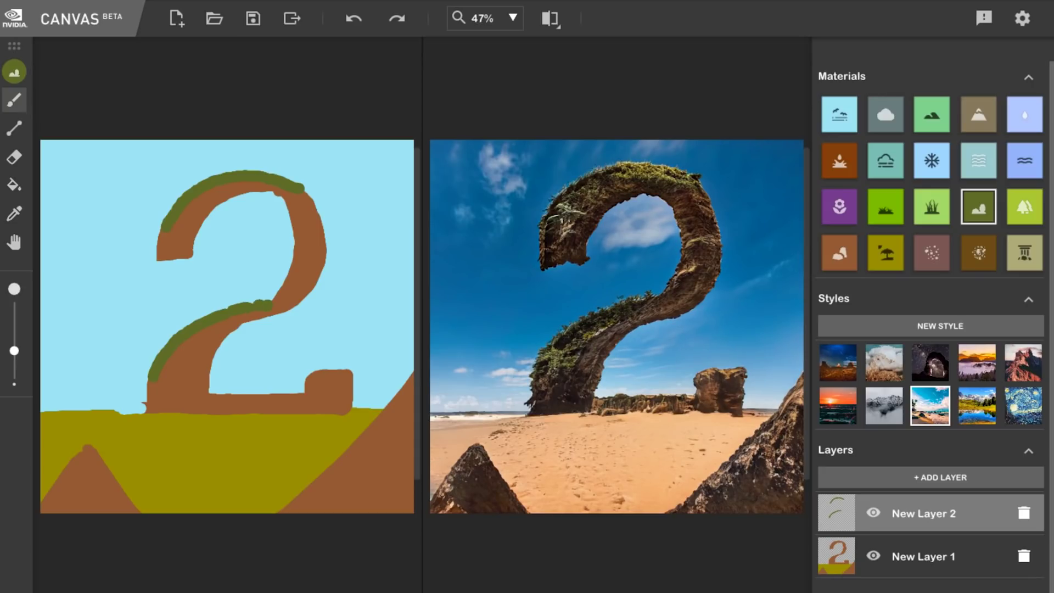
left_click_drag(307, 372, 347, 367)
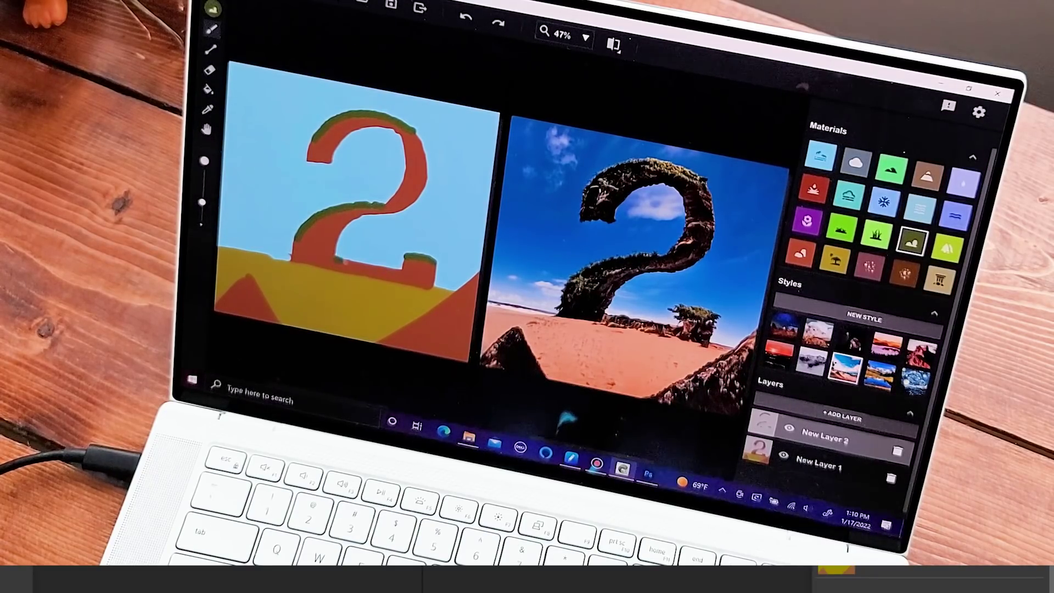
left_click_drag(341, 262, 406, 272)
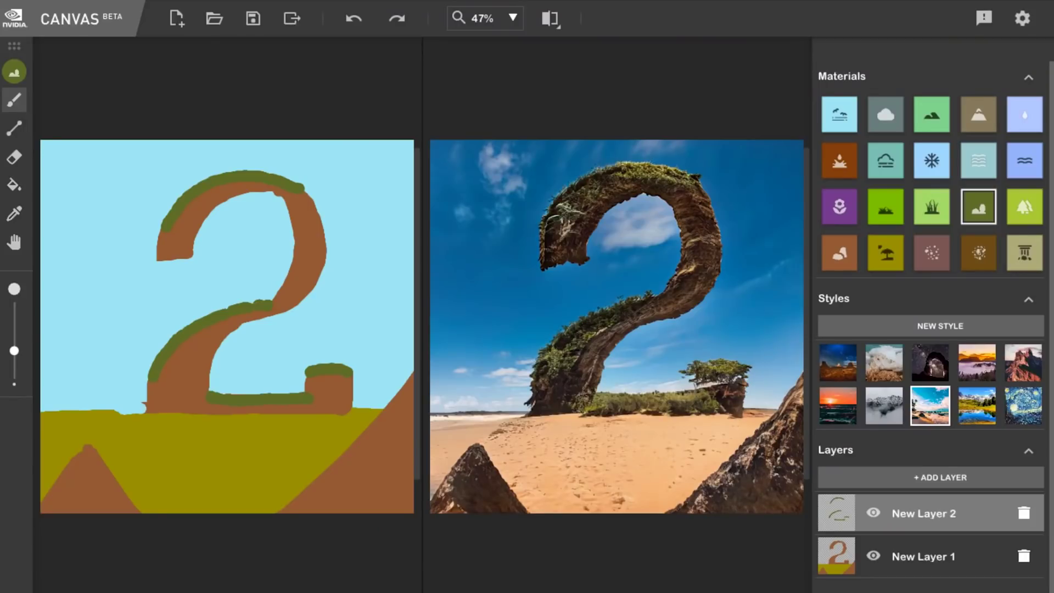
Dab four Bush shrubs along the foot of the 2.
left_click(147, 379)
left_click(156, 410)
left_click(130, 410)
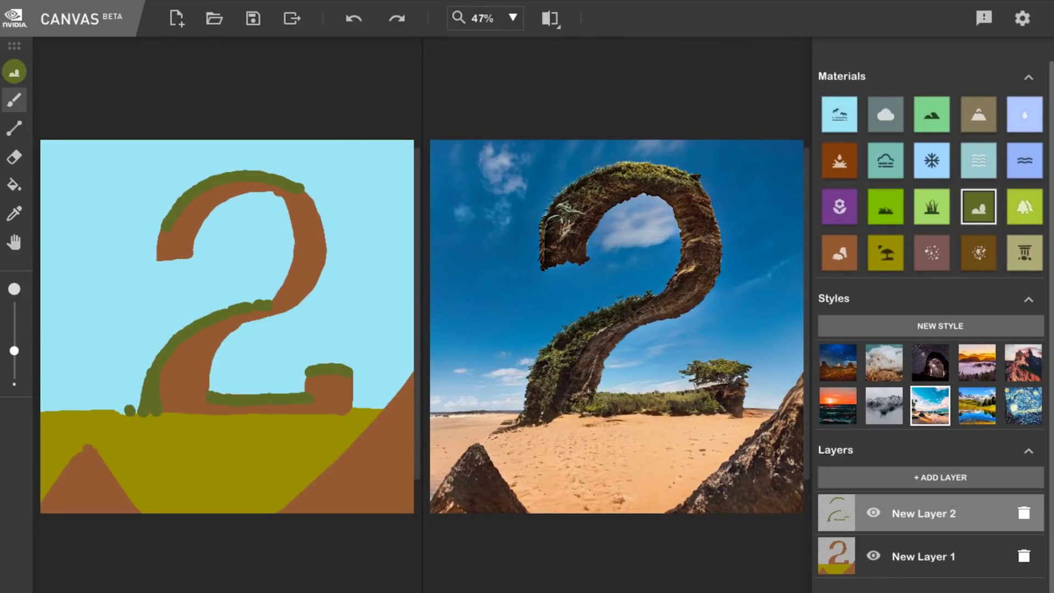
left_click(117, 410)
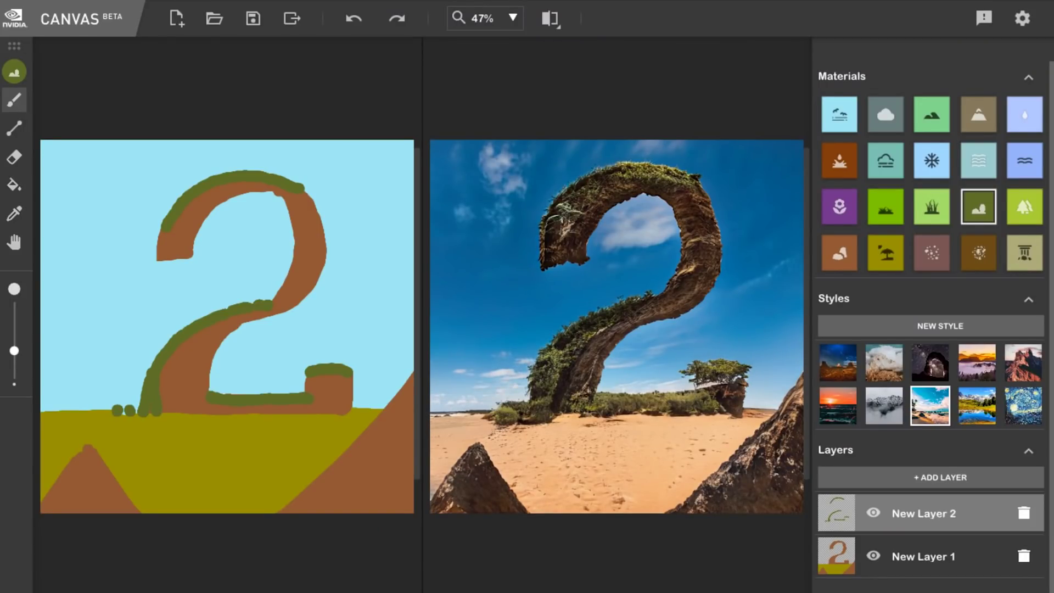
left_click(885, 207)
Scatter bright-green grass dabs and patches on the lower-left ground, the left edge and the lower right.
left_click(152, 504)
left_click(142, 488)
left_click(182, 499)
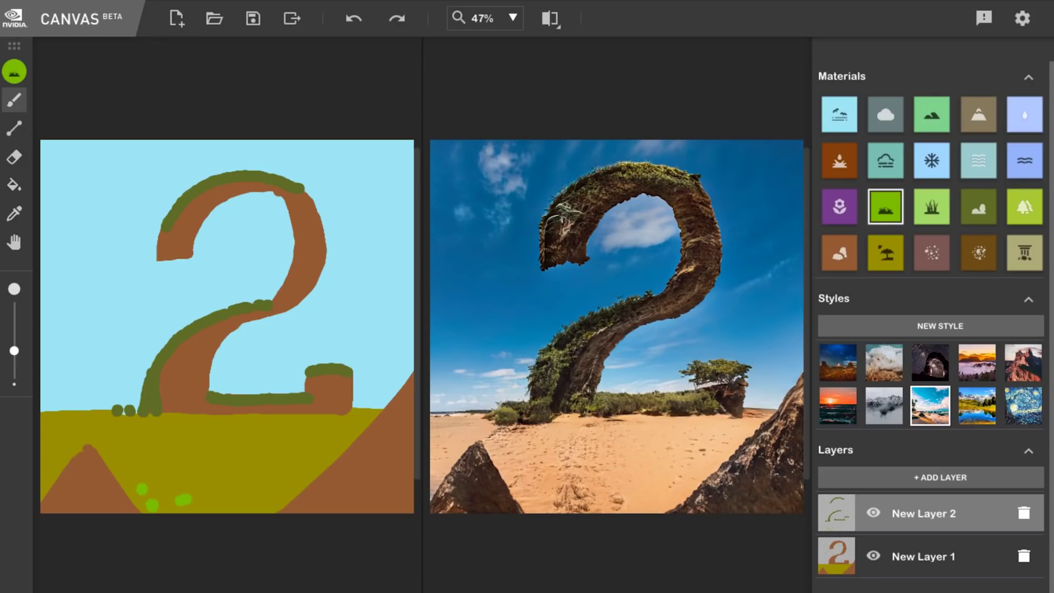
left_click_drag(146, 483, 184, 503)
mouse_move(68, 442)
left_mouse_down()
mouse_move(47, 467)
mouse_move(46, 438)
left_mouse_up()
mouse_move(351, 431)
left_mouse_down()
mouse_move(327, 459)
mouse_move(256, 491)
left_mouse_up()
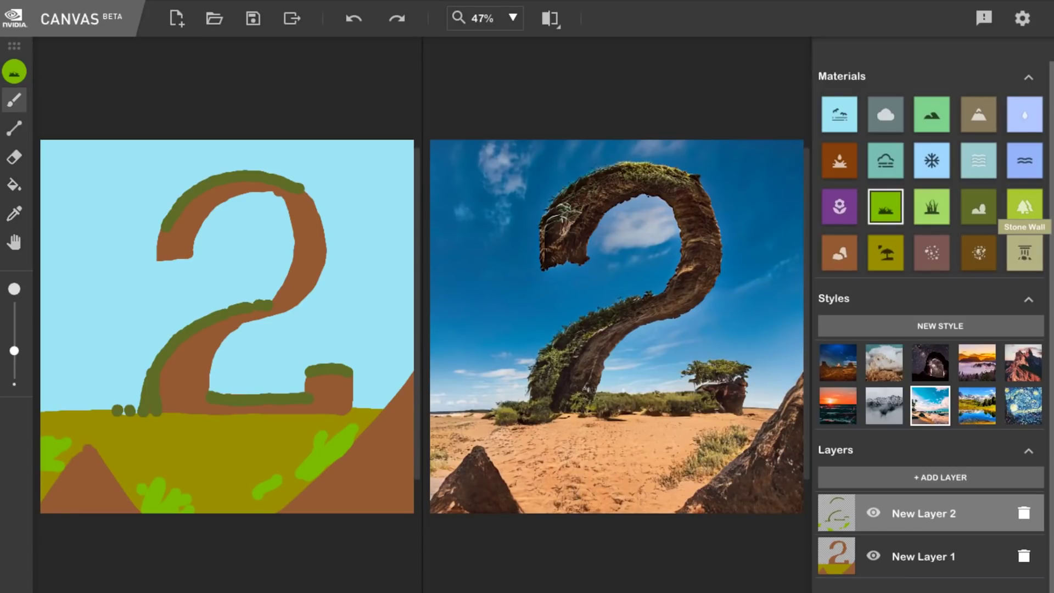
left_click(1025, 253)
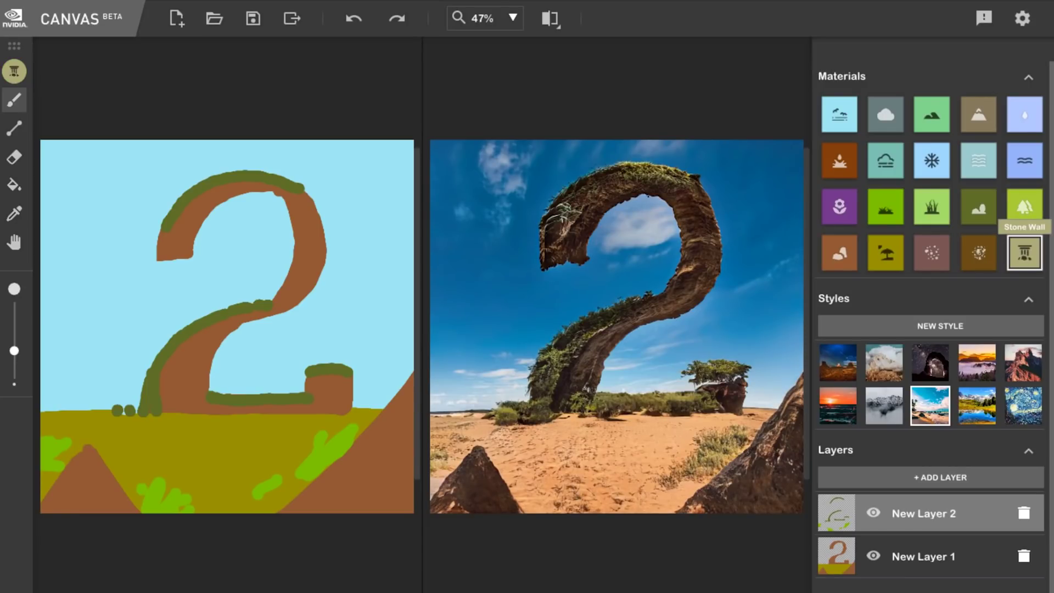
Streak Stone Wall texture along the 2's inner edges and upper right, and dab it onto the small block.
mouse_move(202, 397)
left_mouse_down()
mouse_move(227, 336)
mouse_move(190, 398)
left_mouse_up()
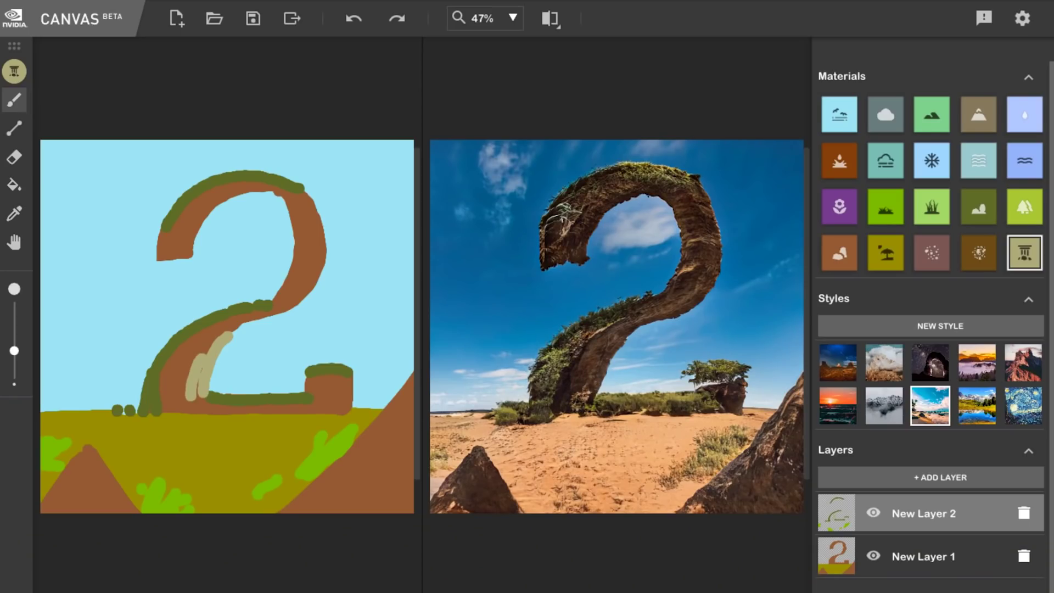
left_click_drag(290, 306, 317, 264)
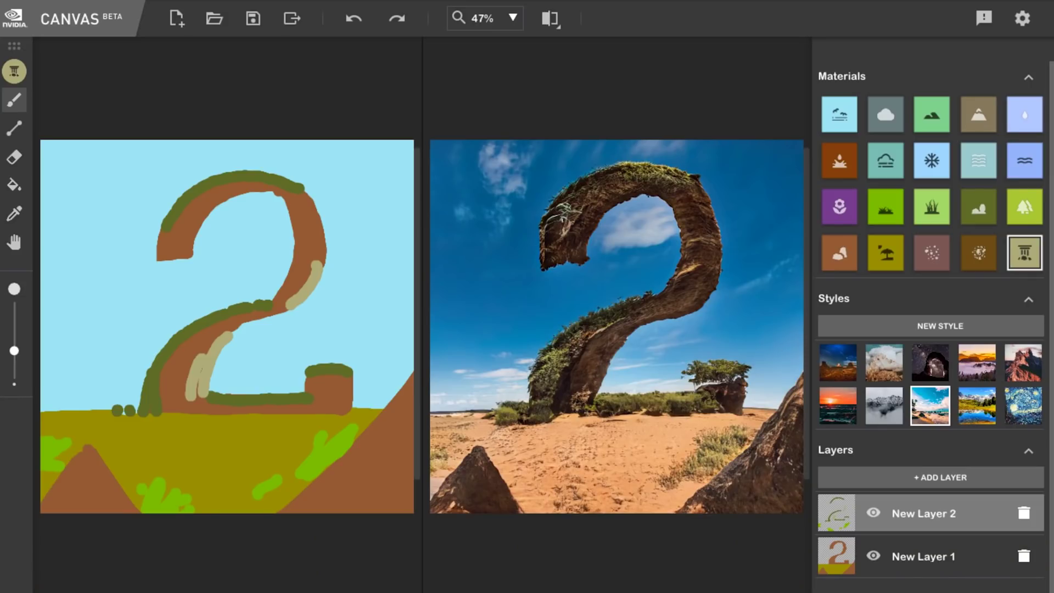
left_click_drag(300, 235, 290, 205)
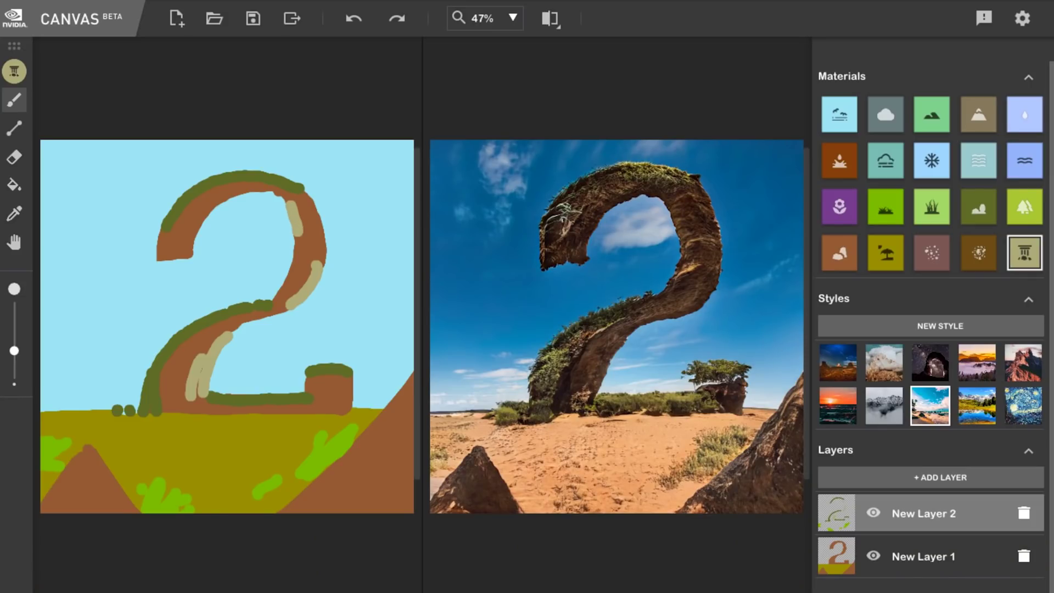
left_click(336, 369)
left_click(316, 377)
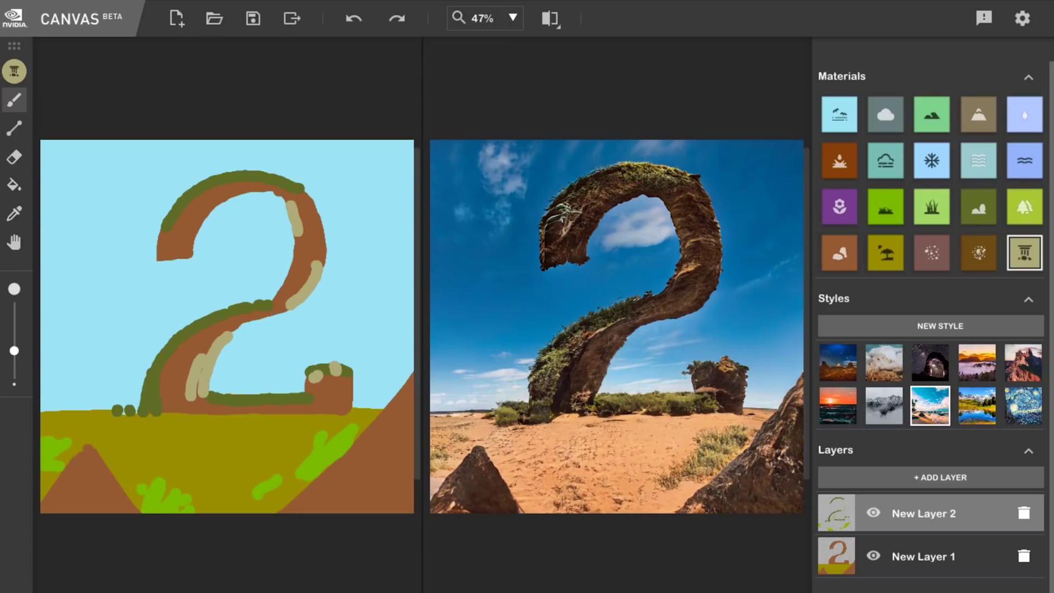
Streak Stone Wall texture over the lower-right slope and the lower-left rock.
left_click_drag(340, 512, 408, 430)
left_click_drag(386, 512, 400, 447)
mouse_move(54, 511)
left_mouse_down()
mouse_move(88, 455)
mouse_move(75, 458)
left_mouse_up()
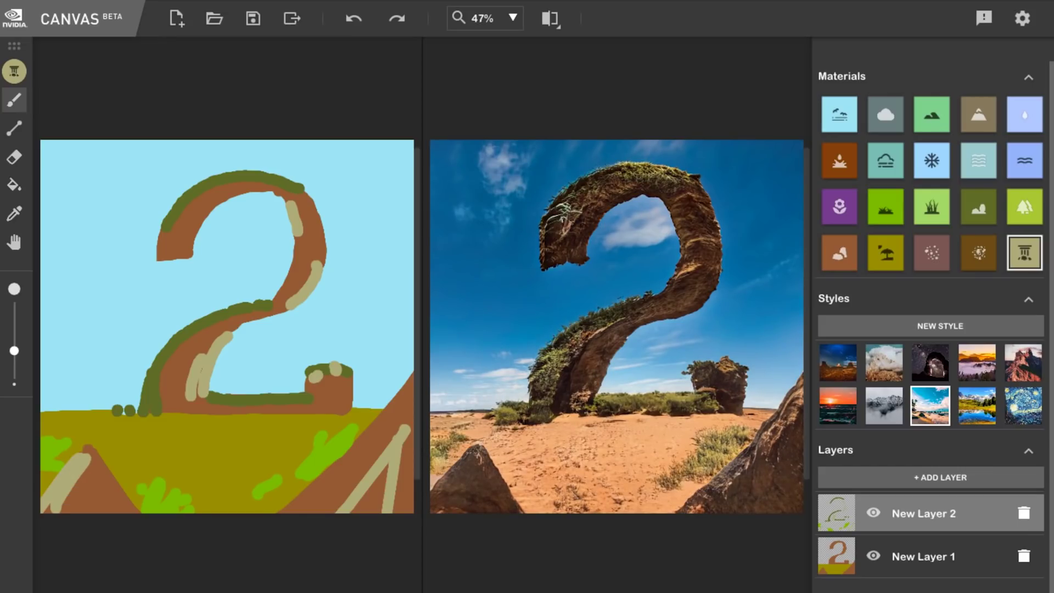